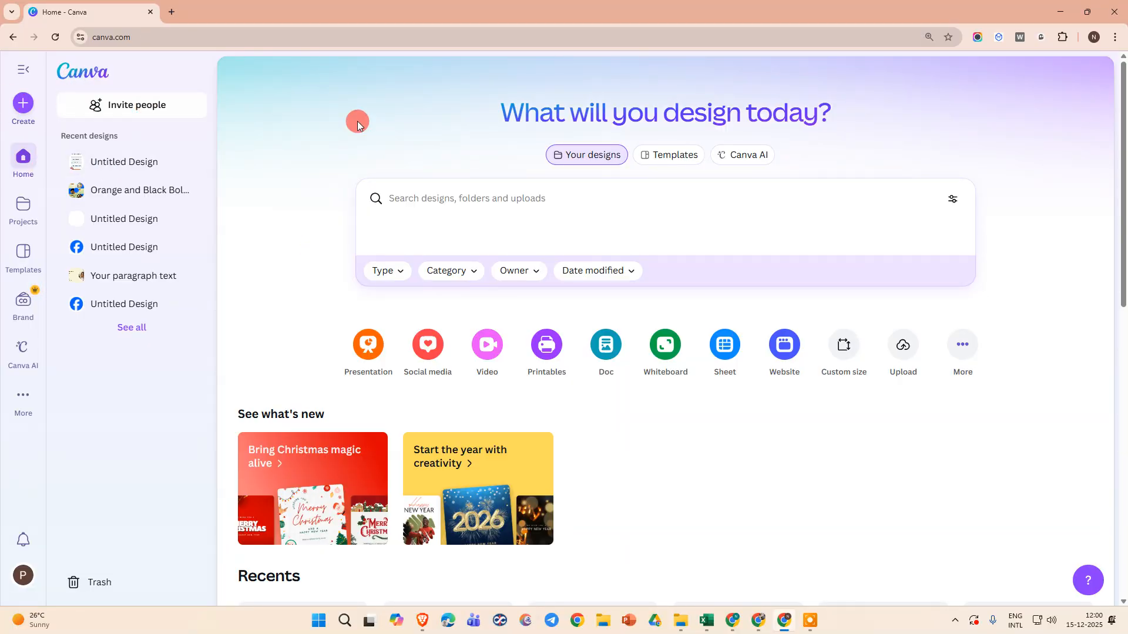
Start a new Canva AI chat in code mode
click(743, 154)
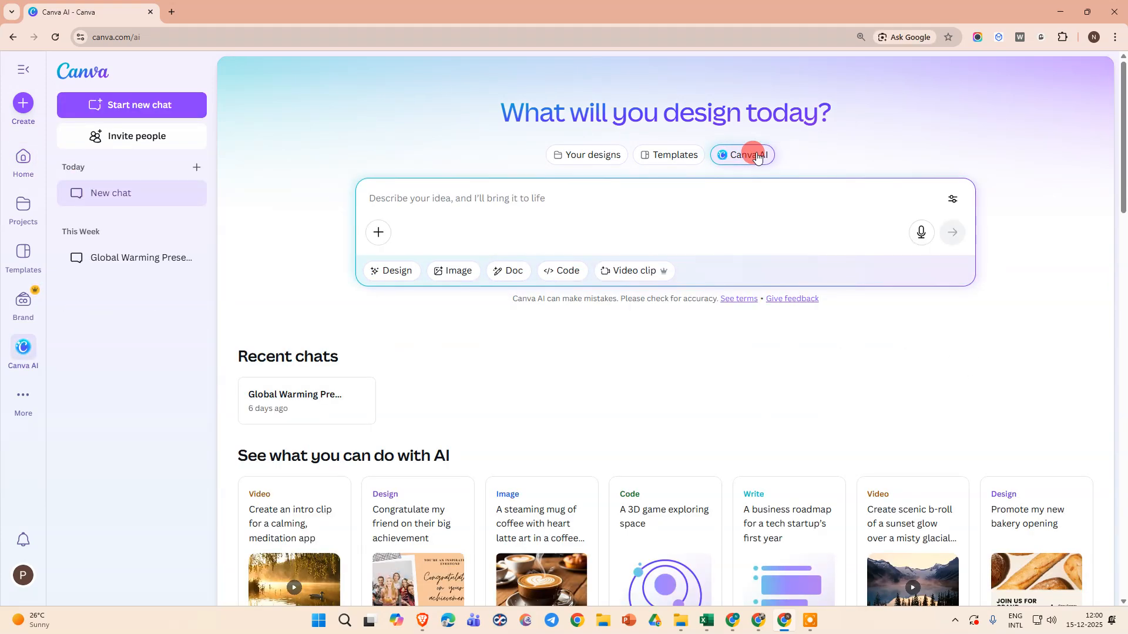
click(88, 77)
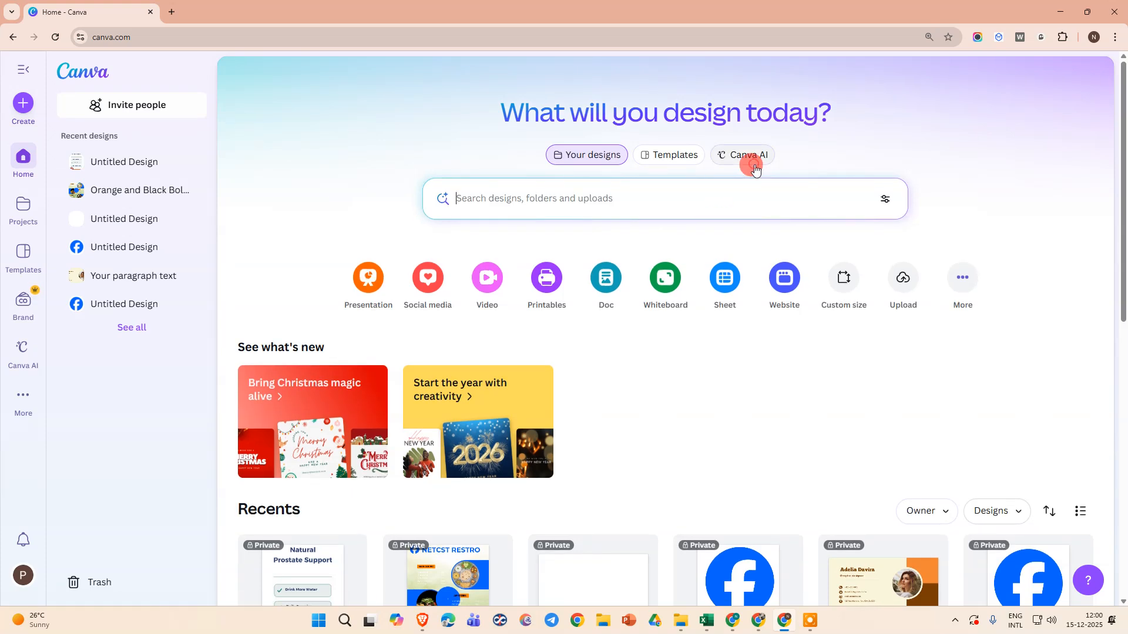
click(757, 157)
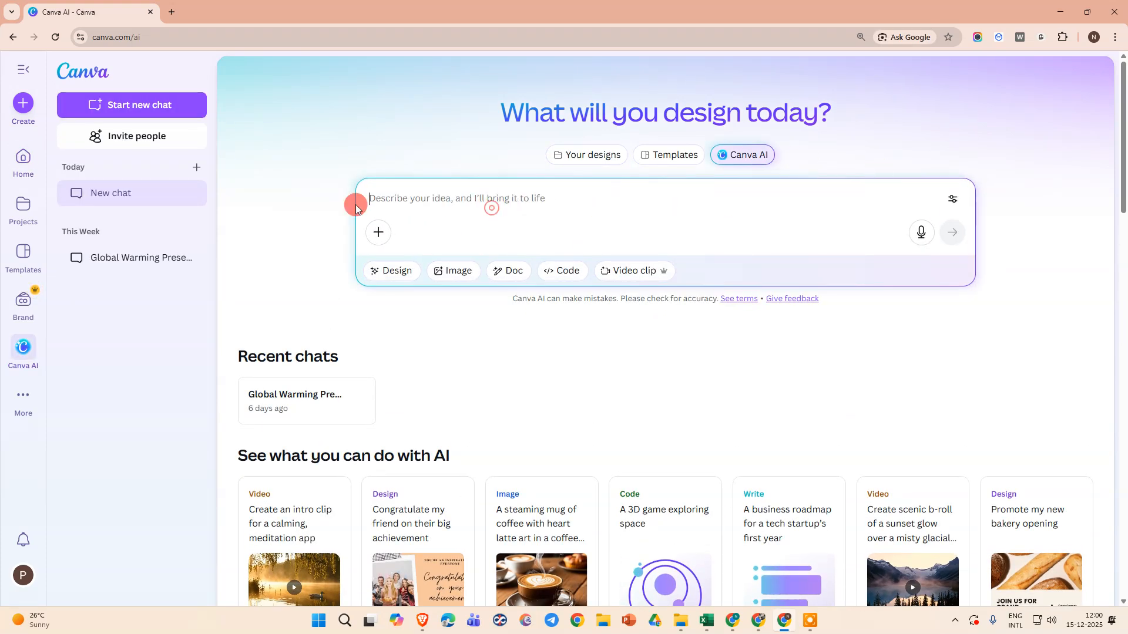
click(561, 271)
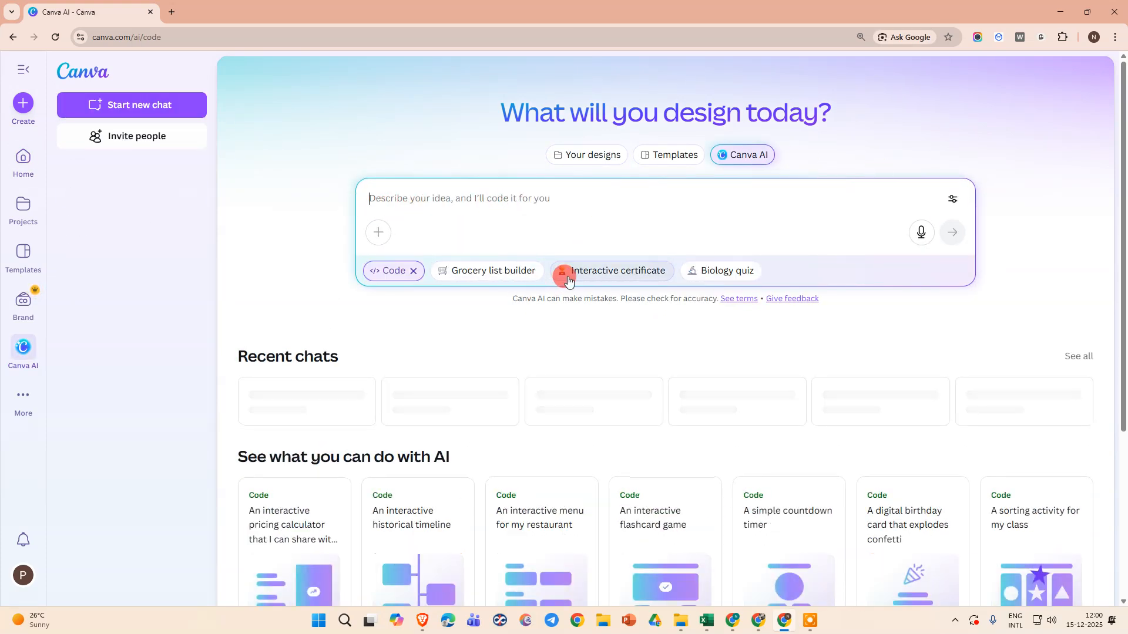
click(412, 272)
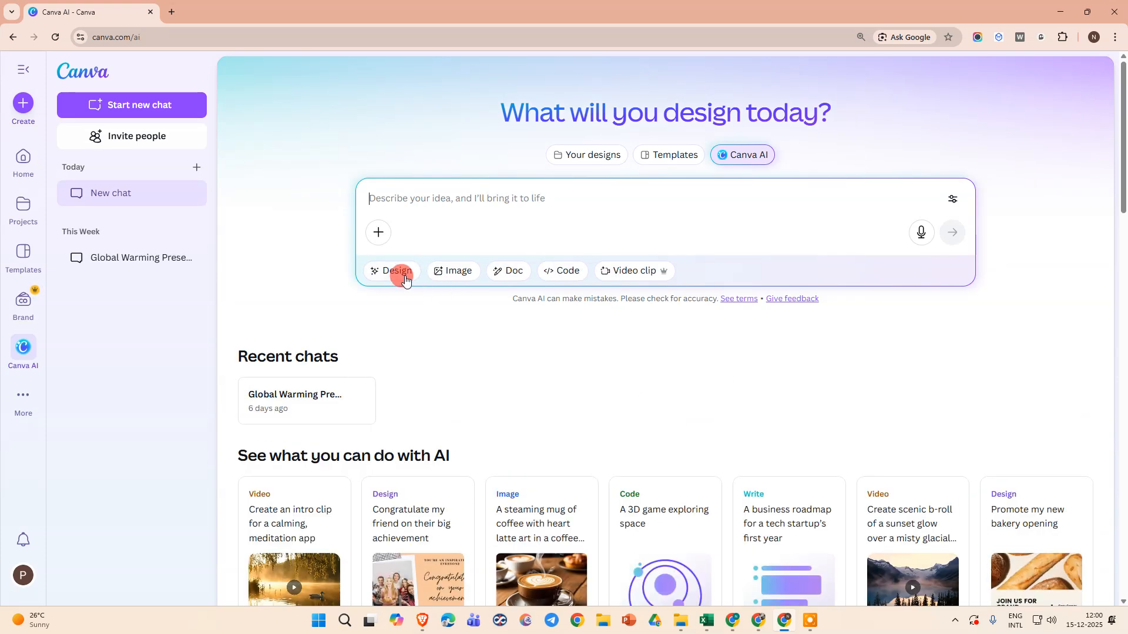
click(565, 272)
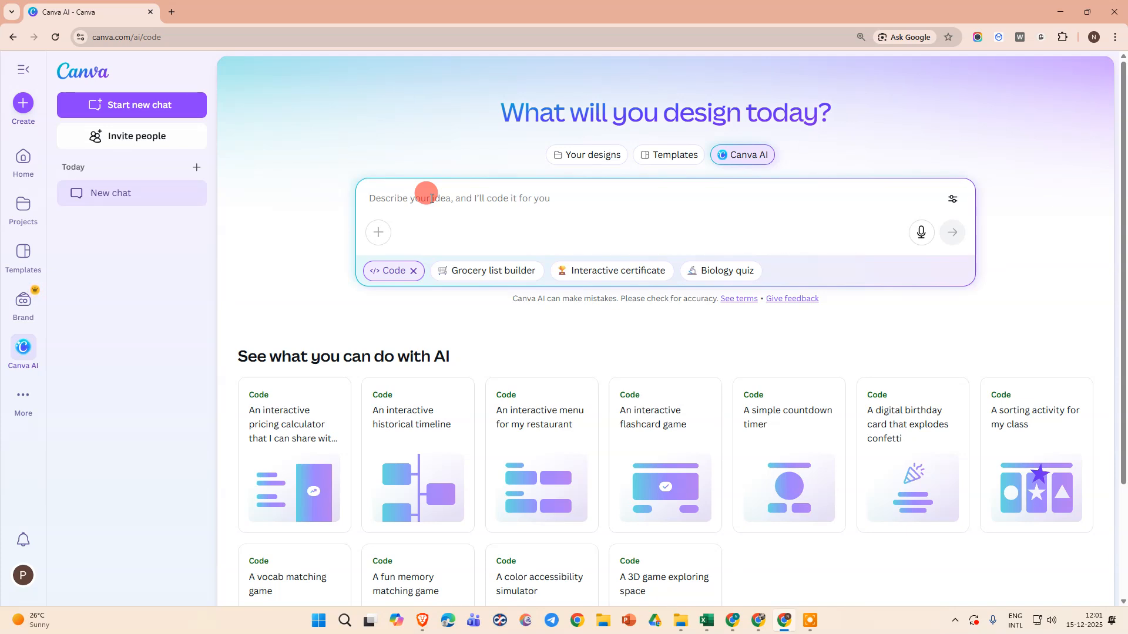
Write a prompt for a website heading with the title netcast at left and a drop-down menu at right containing pricing and product sections
text(i want a heading of webite with title netcast )
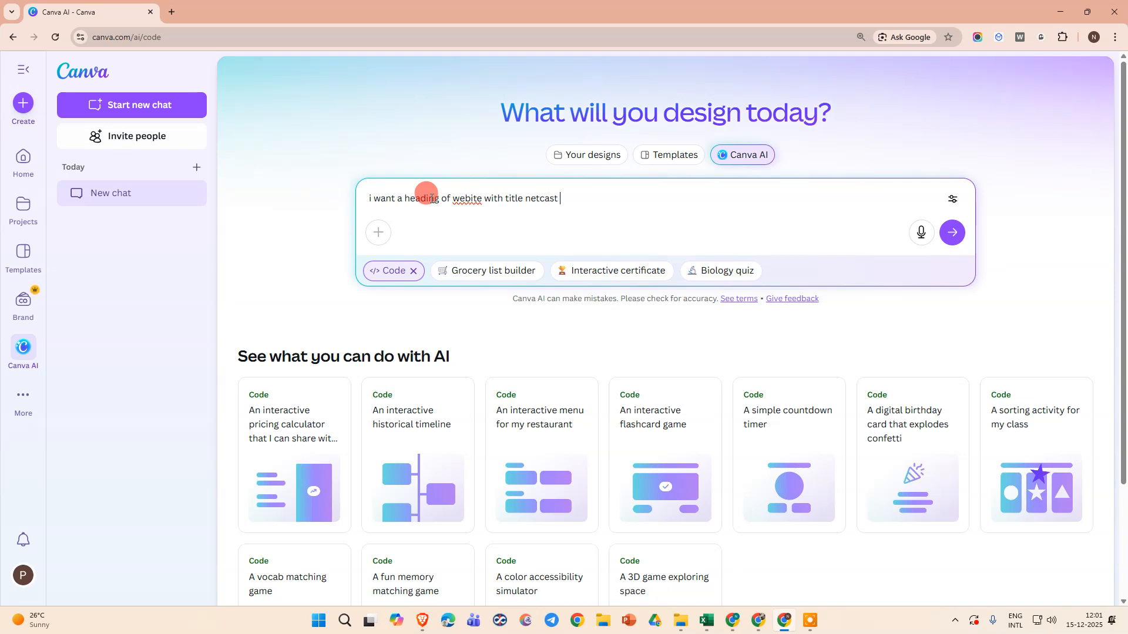
text(at left side and at right)
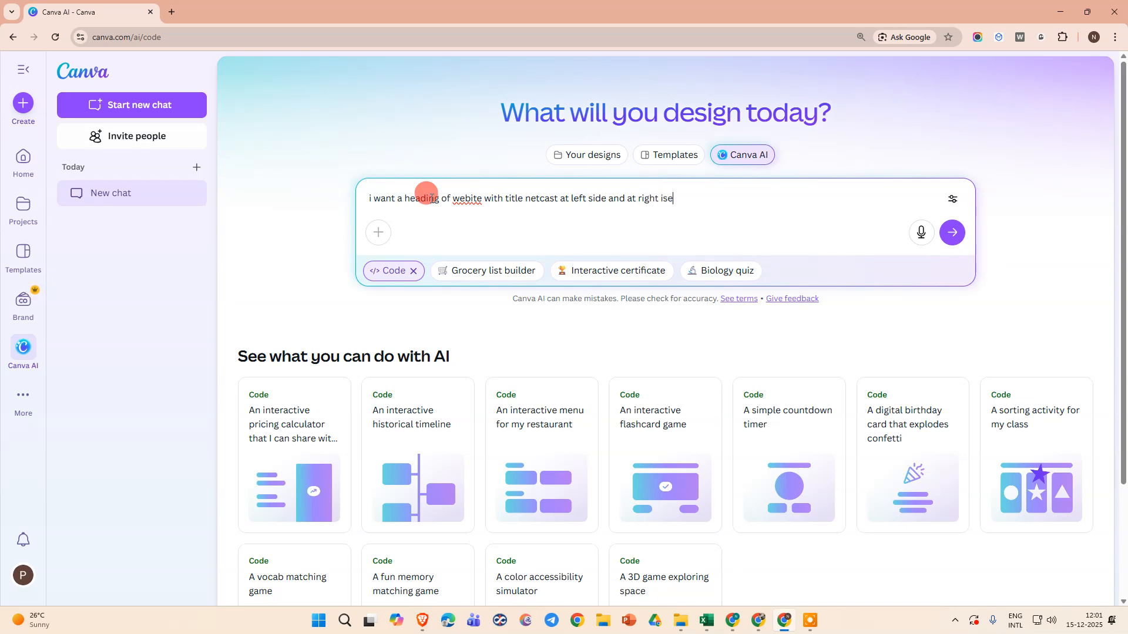
text( side i want drop down men u .. with)
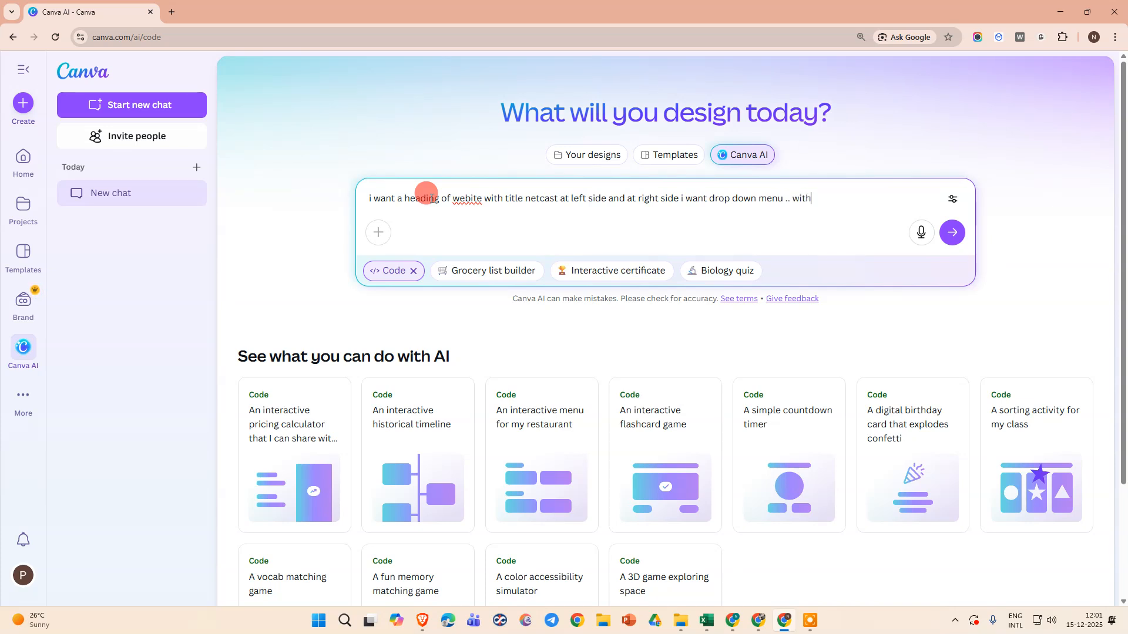
text( seaction pricing and )
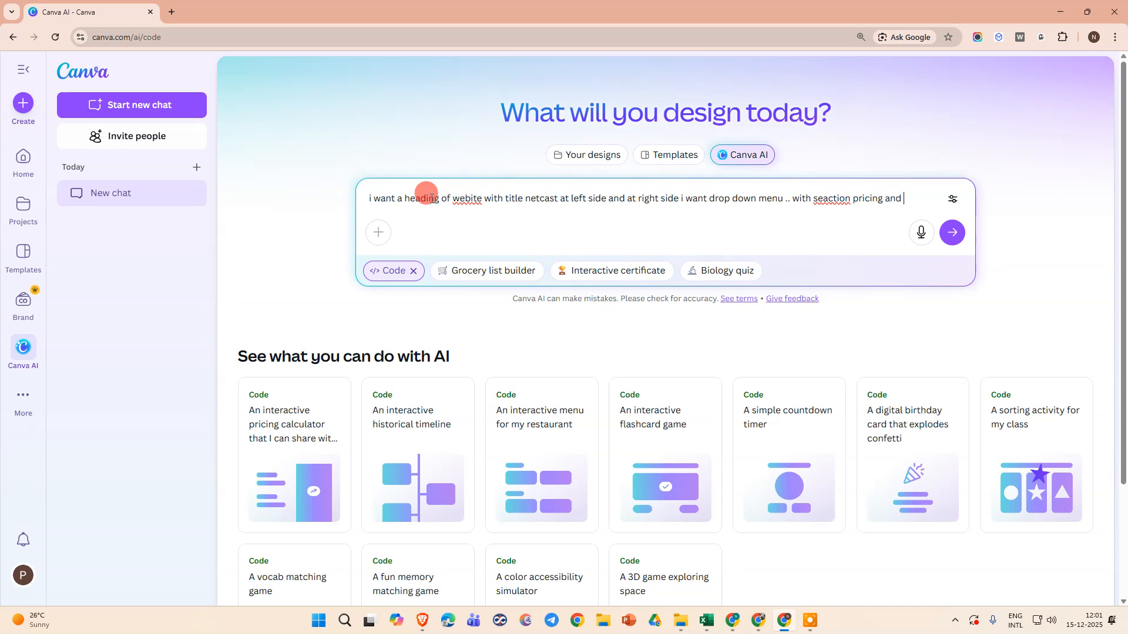
text(product..)
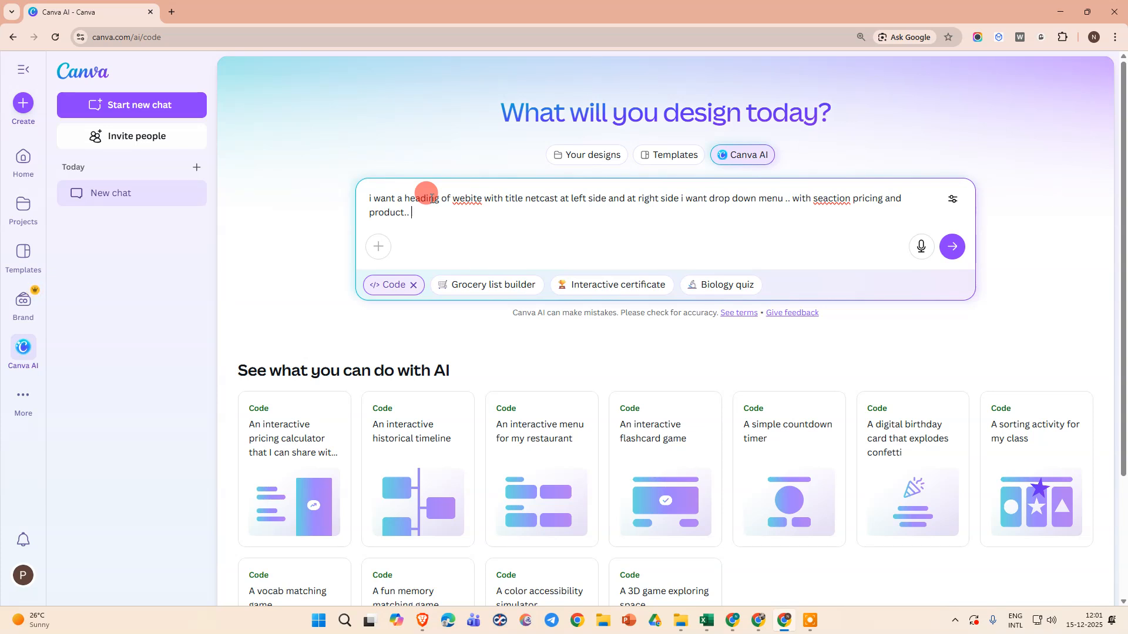
Extend the prompt with a red background for the whole page and an otherwise blank layout without other elements, and submit it
text(so i wan tb)
text(bakg)
key(BackSpace)
text(ckgroup)
key(BackSpace)
text(d co)
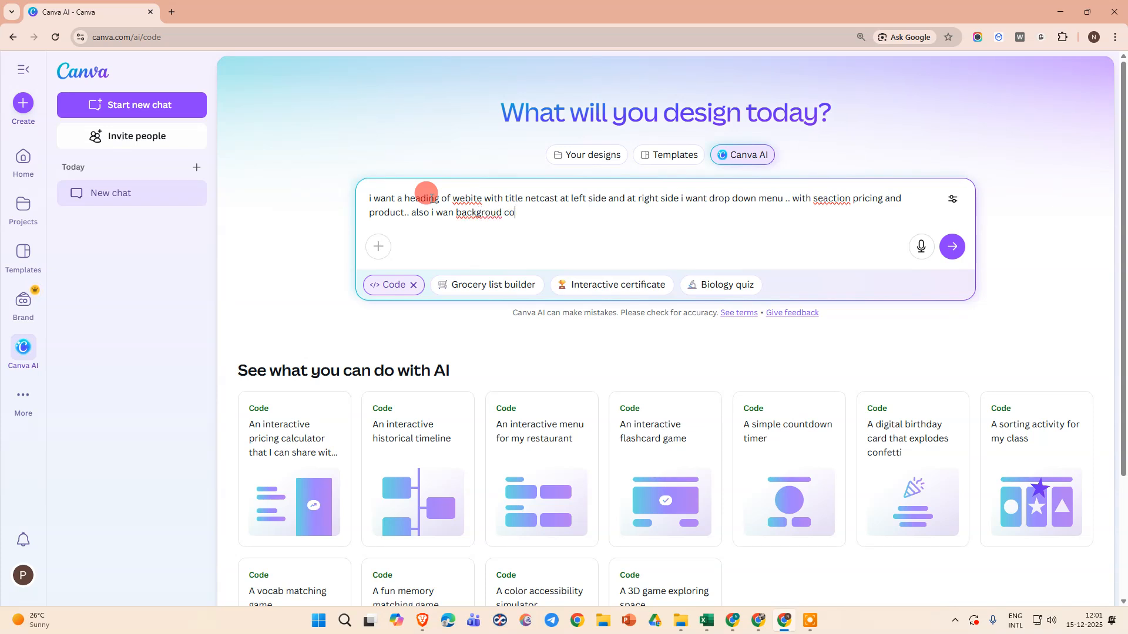
text(lor for all page red..and dont )
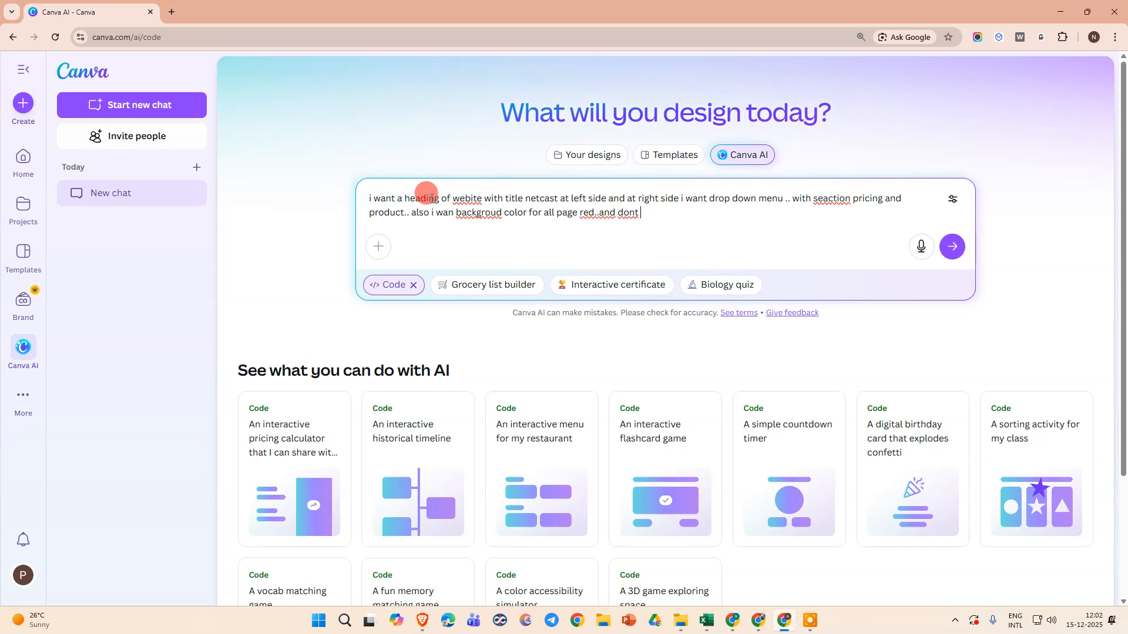
text(add any other elect on it )
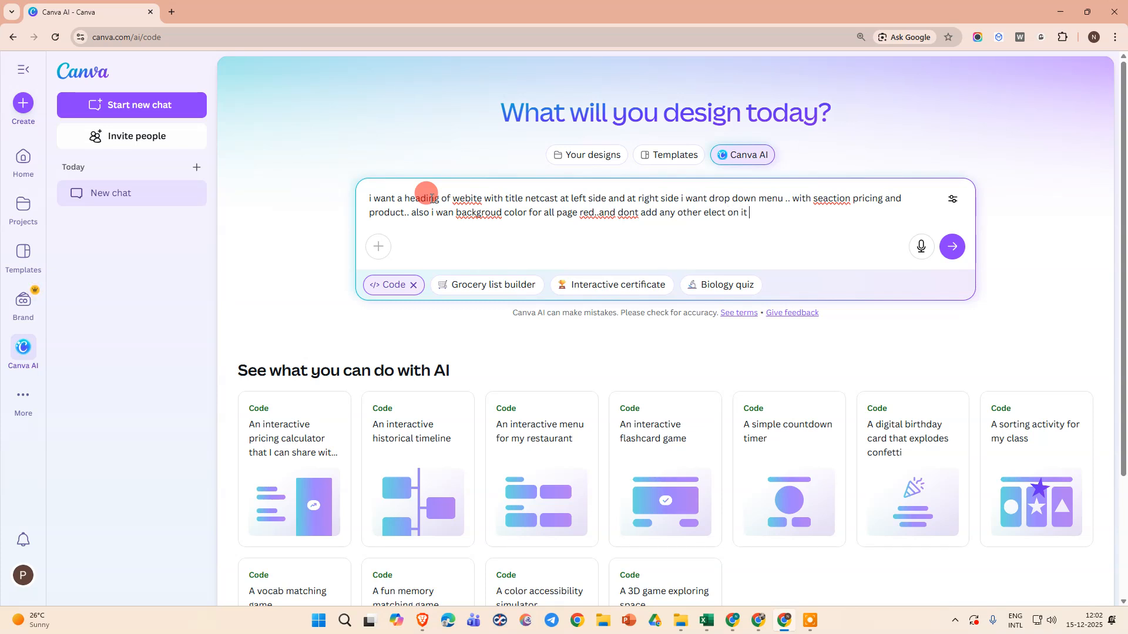
text(just keep it blank)
click(947, 252)
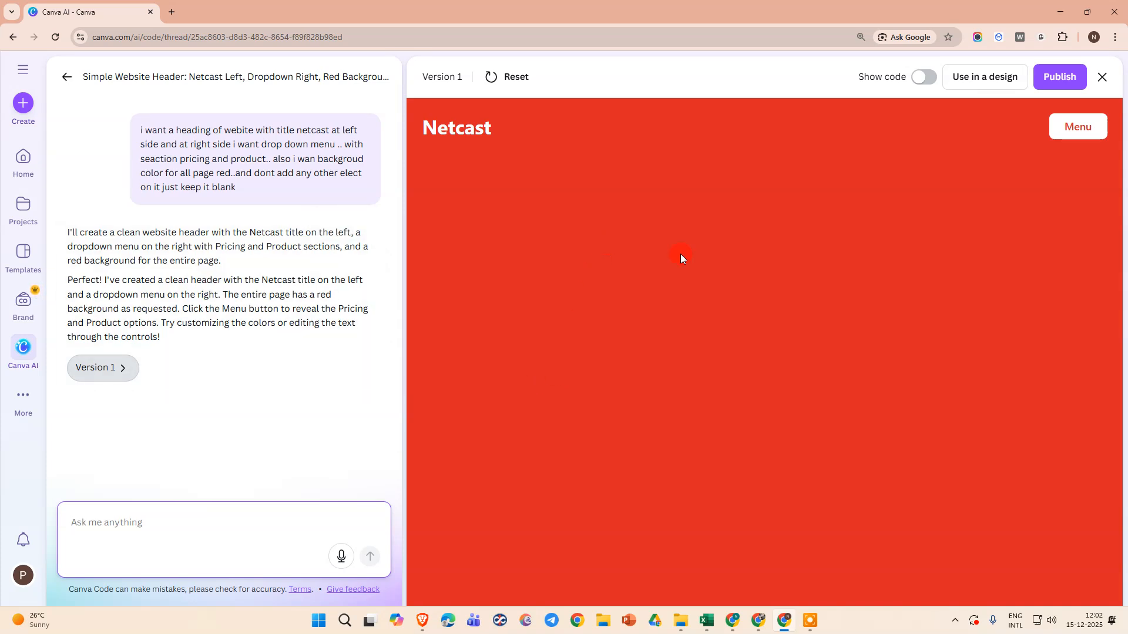
Test opening and closing the Menu drop-down in the generated page preview
click(1059, 130)
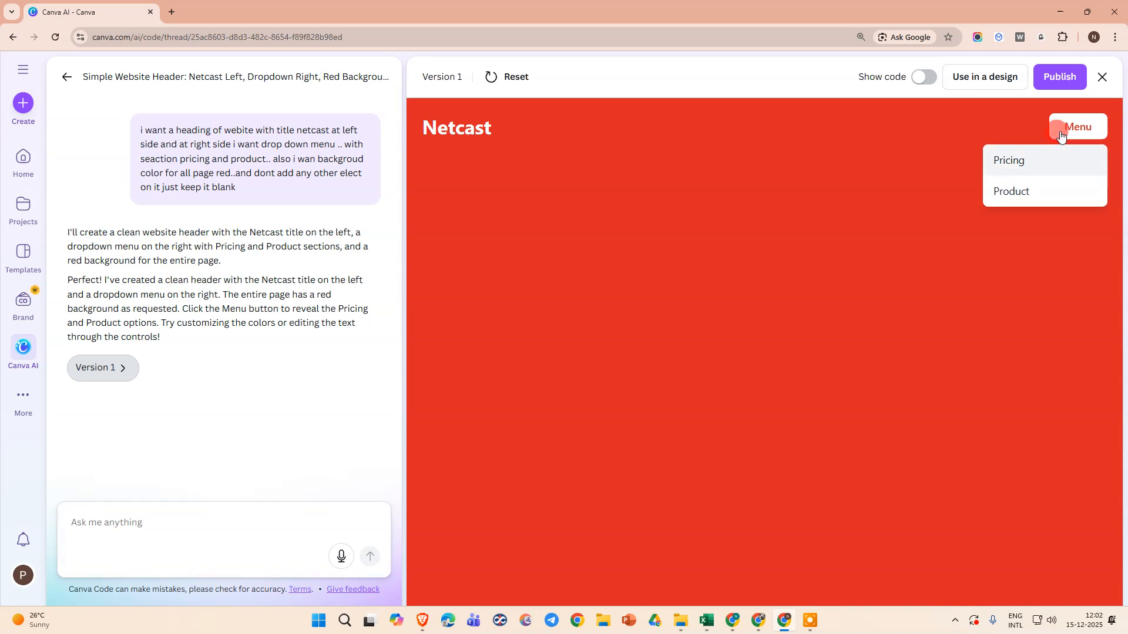
click(1086, 126)
click(1087, 126)
Write a follow-up prompt asking for a yellow line after the menu that separates it from the rest of the page
click(165, 539)
text(after men we need or)
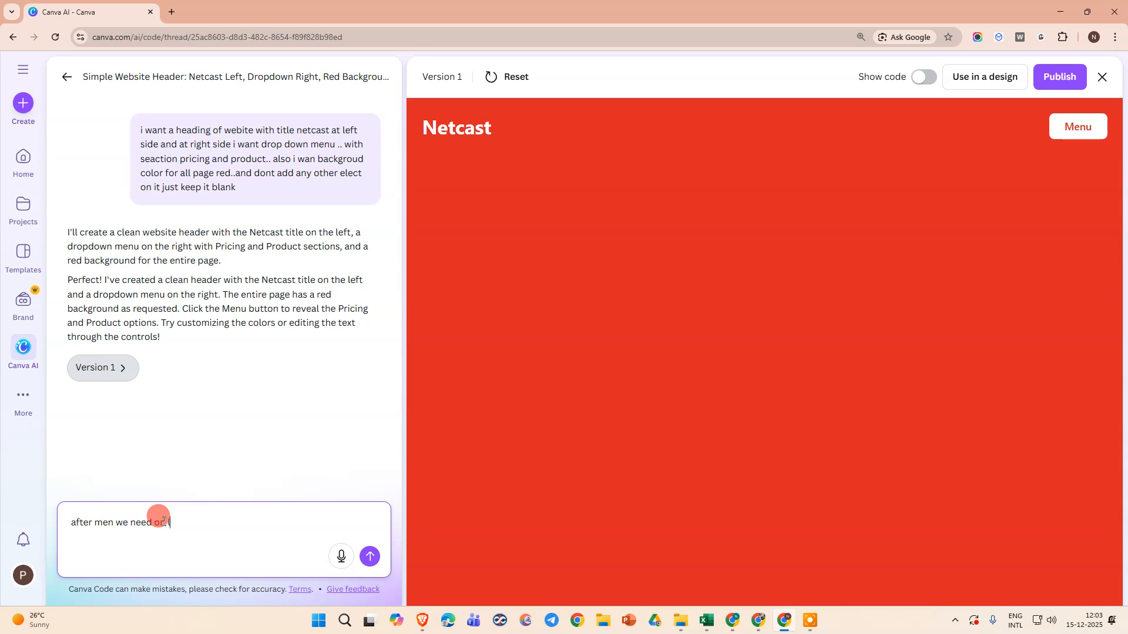
text( line in yellow color.. whic can seprate the rest of page.... an)
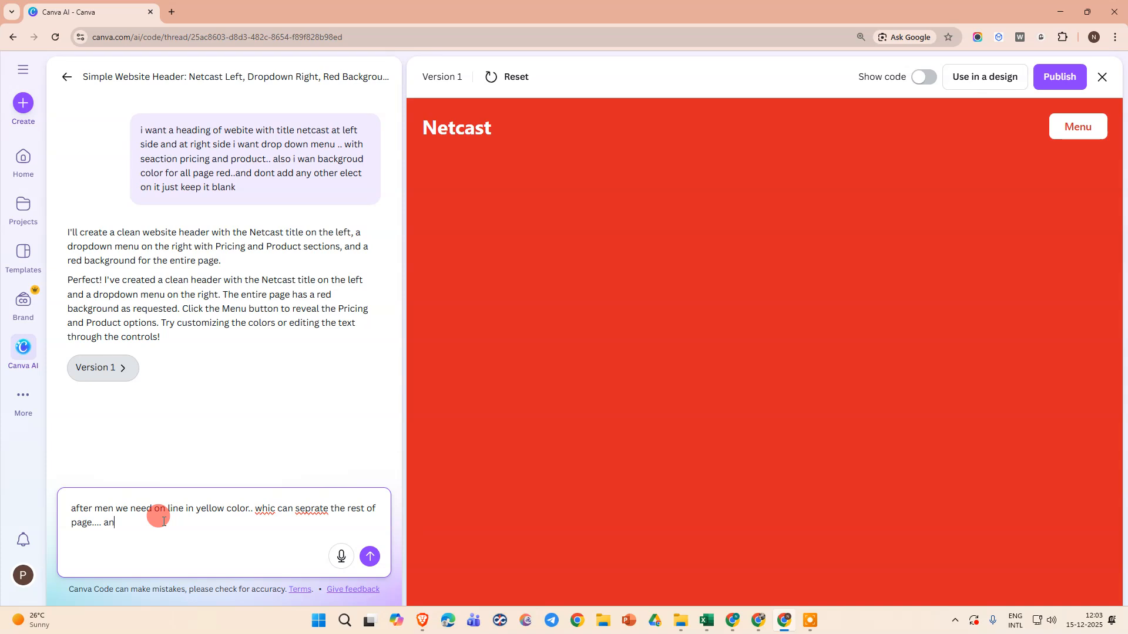
text(d at men)
text(u we)
Add to the follow-up prompt that the menu should be Hamburger style instead of just a name, and submit it
key(BackSpace)
key(BackSpace)
key(BackSpace)
text(i wan t)
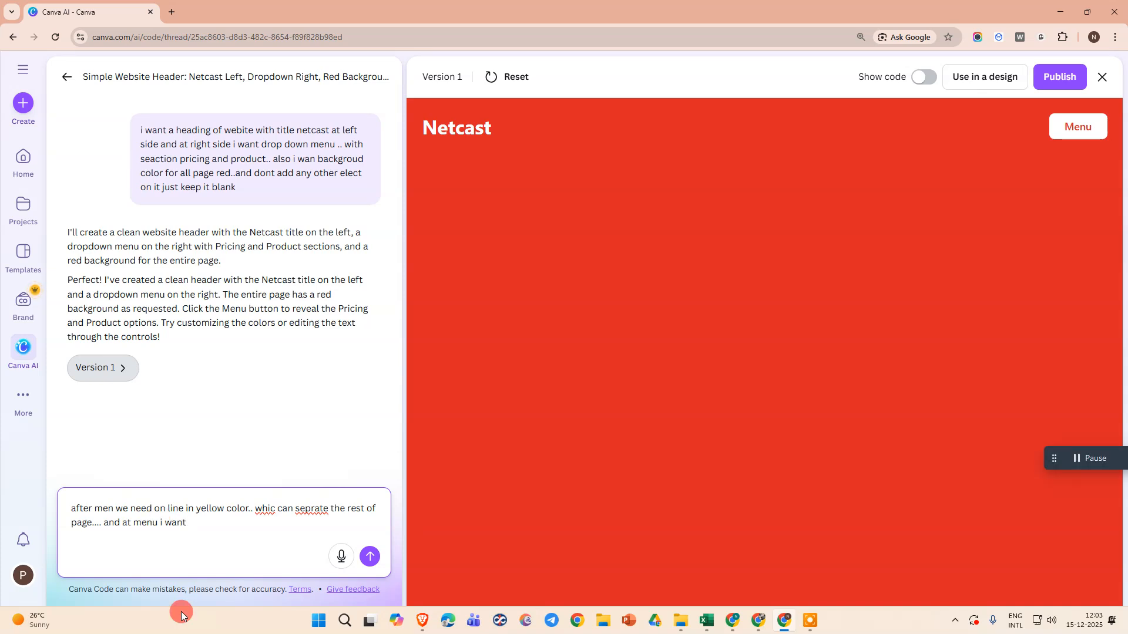
text(that)
text(Hamburger)
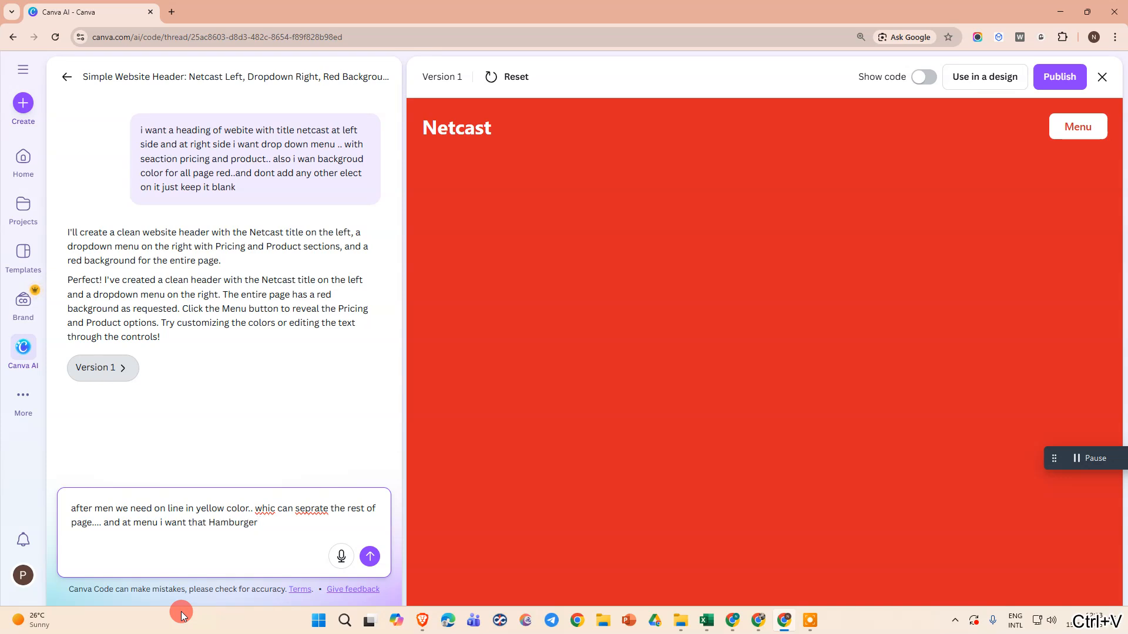
text(syle... dont j)
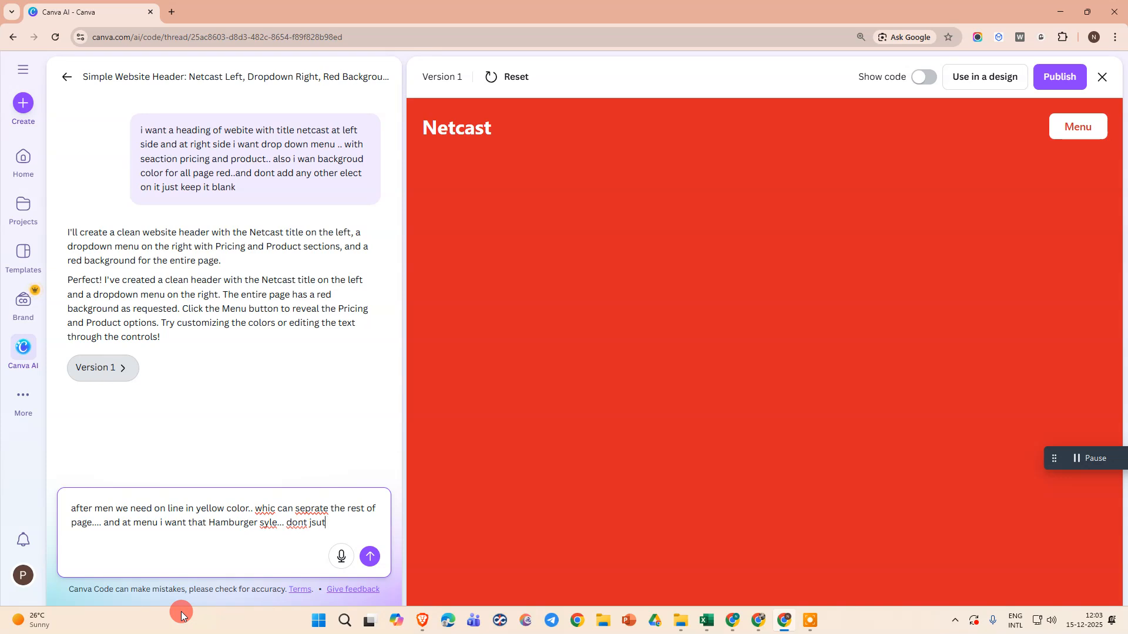
text(ust name)
click(370, 556)
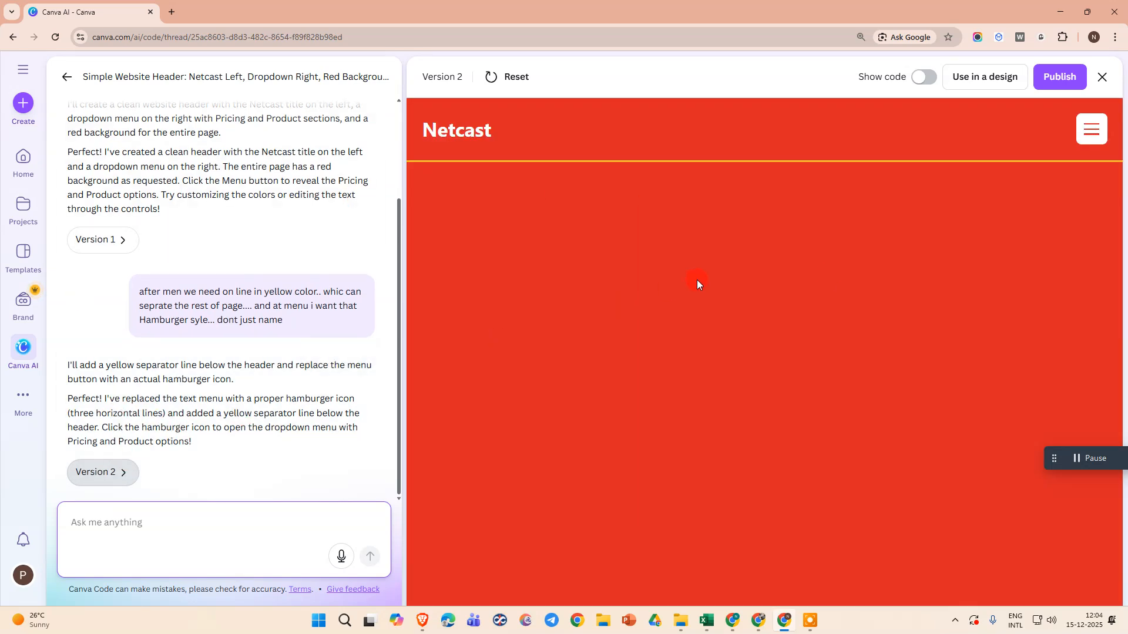
Check the hamburger menu's entries in the preview and close it again
click(1094, 130)
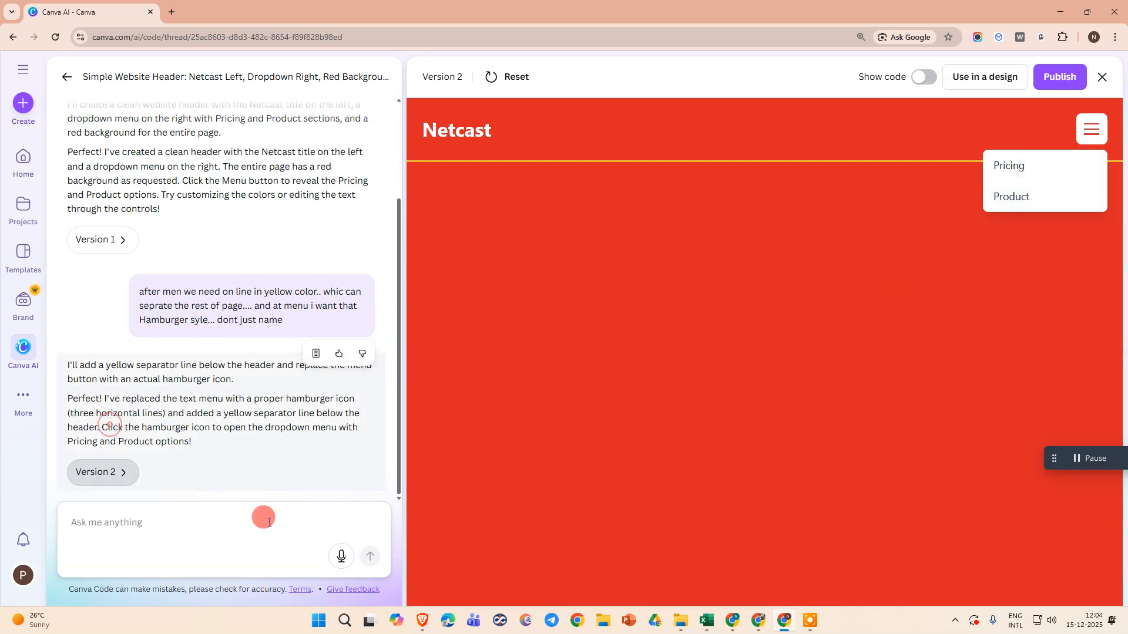
click(150, 525)
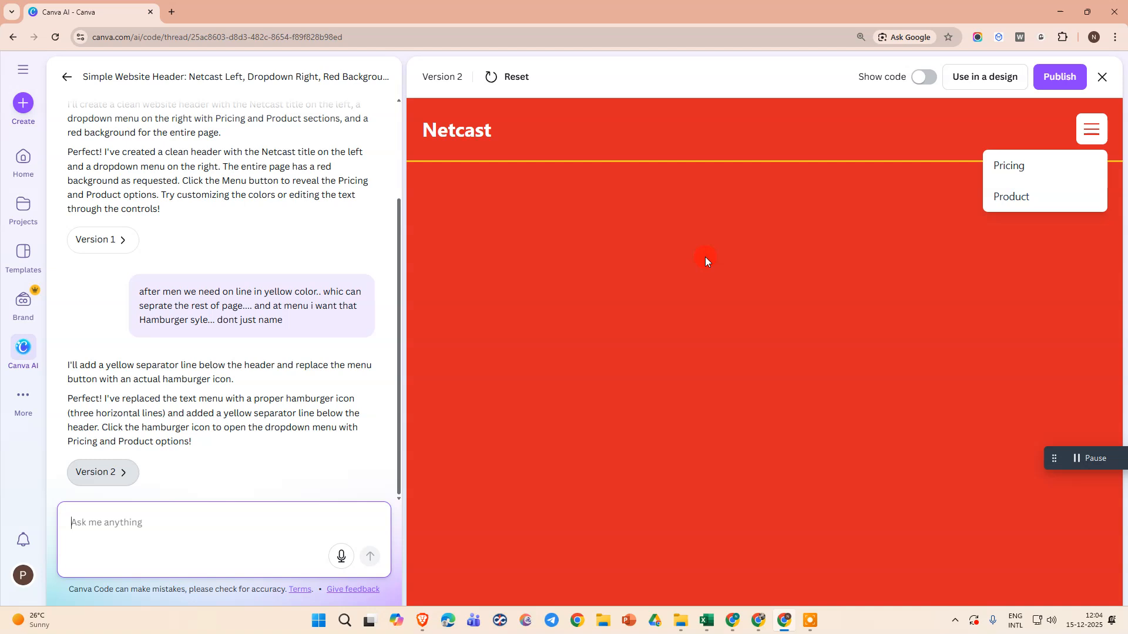
click(207, 205)
click(617, 132)
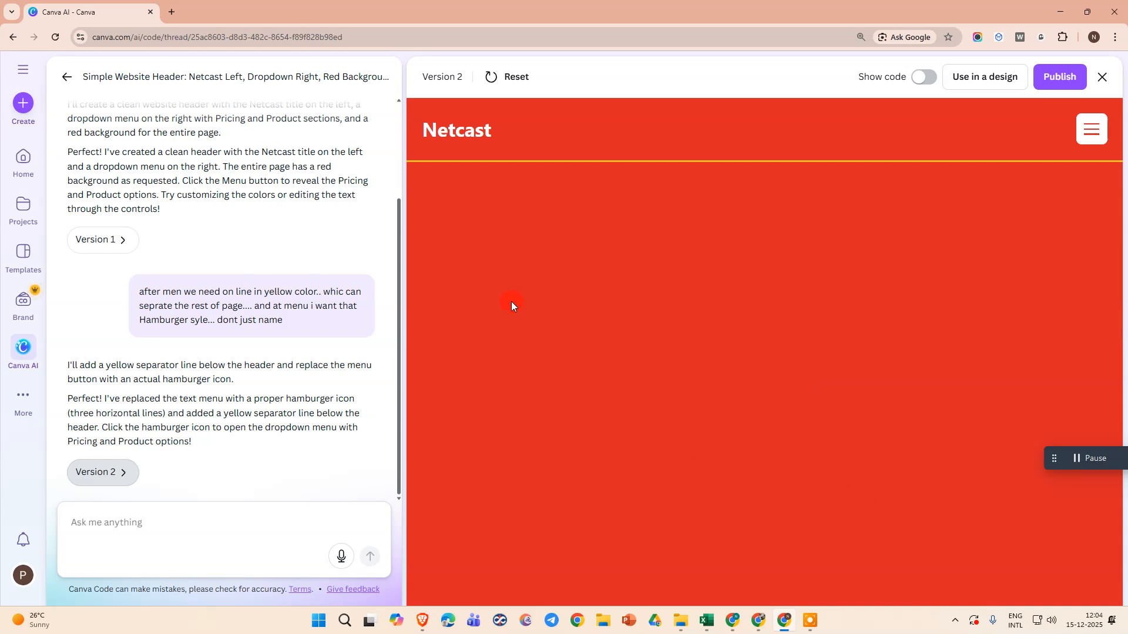
Write a prompt to add heading 1 "netcast webtech zone" and an h2 "my lovely followers and audiance"
click(172, 523)
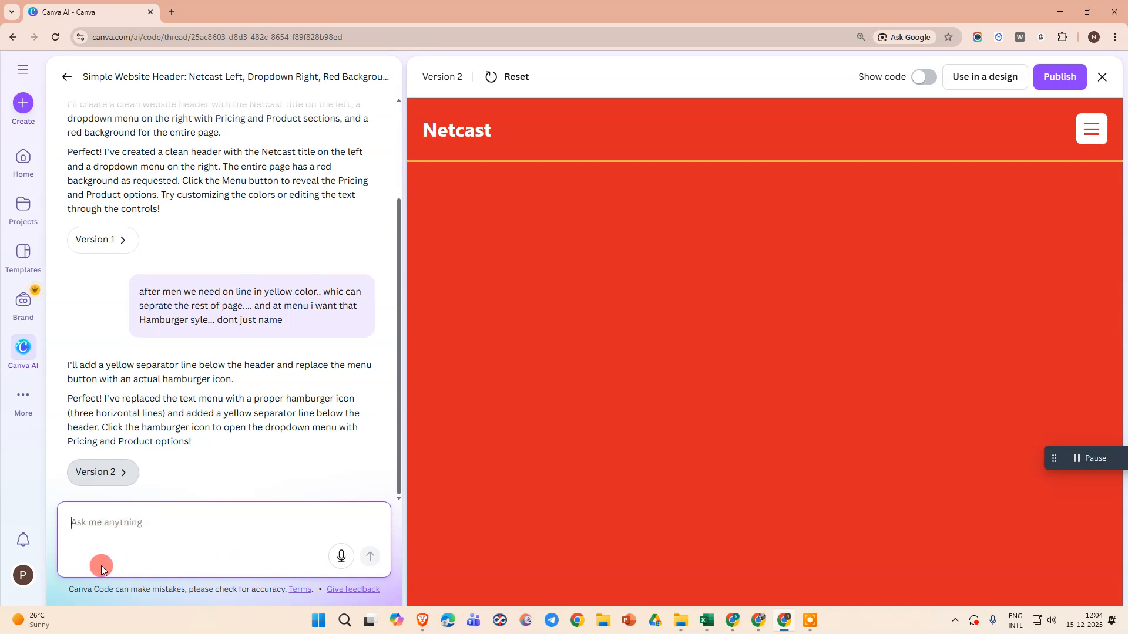
click(154, 518)
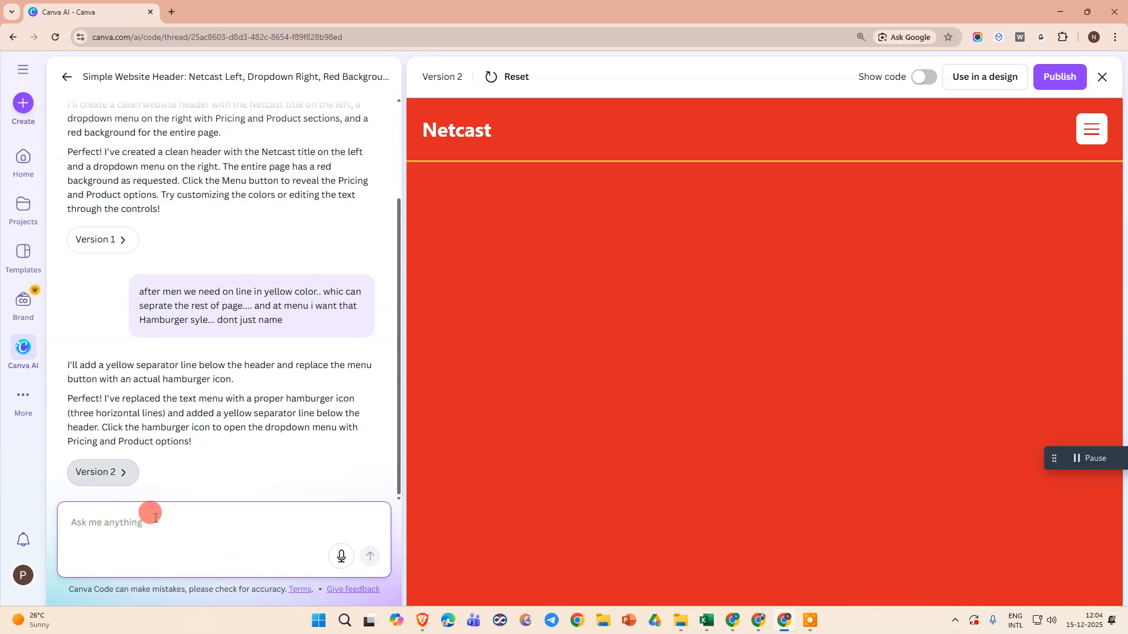
text(now add heading1)
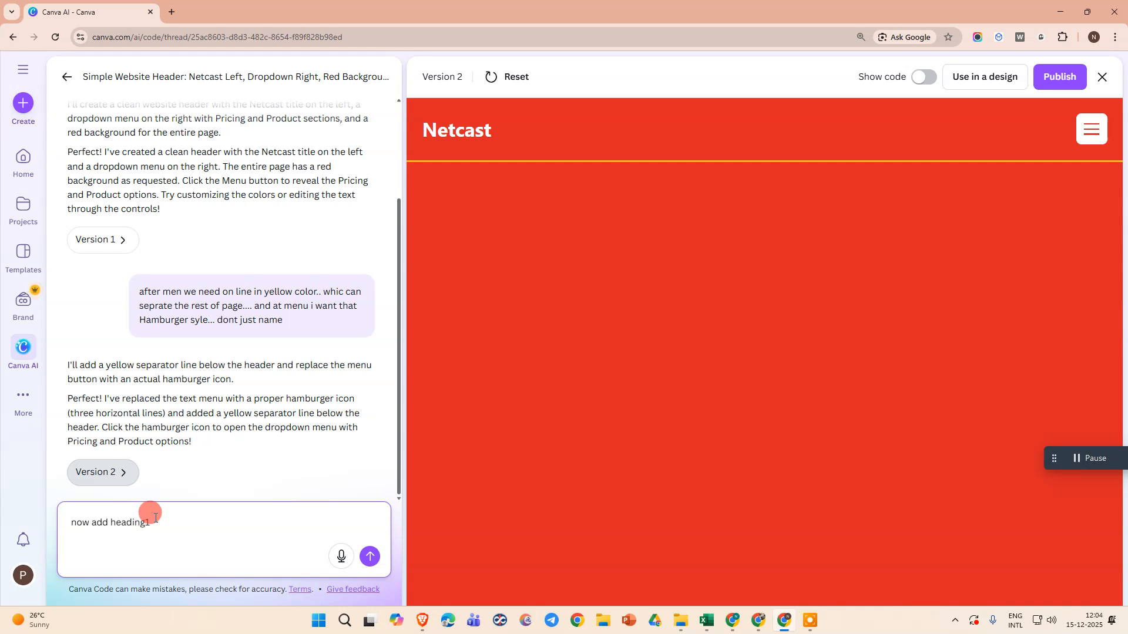
text( netcast webtech zone h2 my lov)
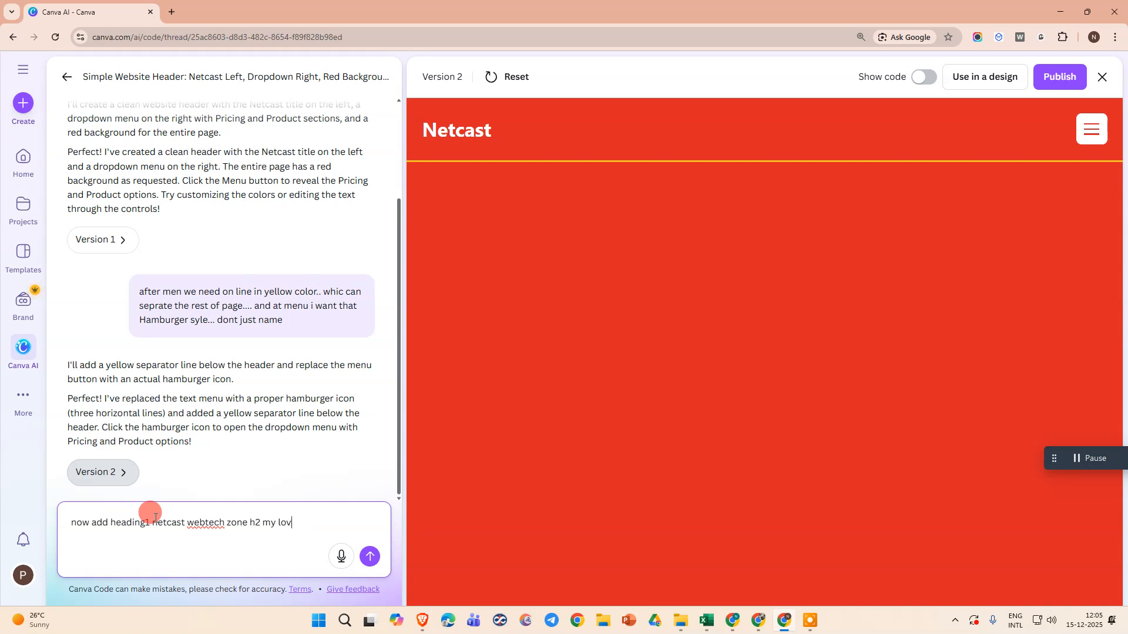
text(ely followers and audi)
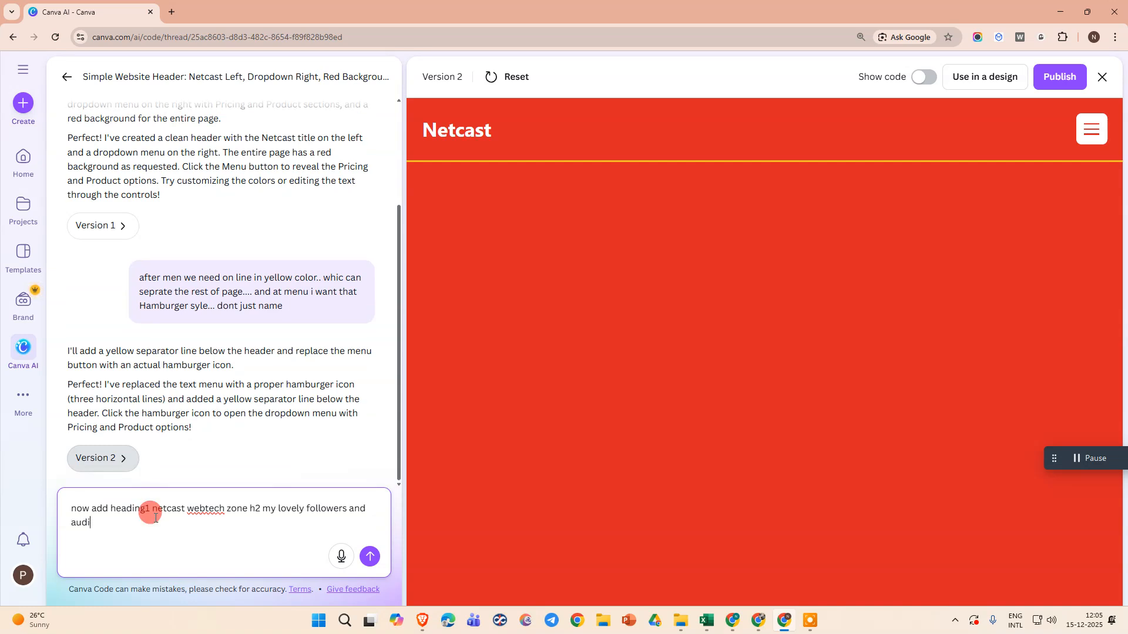
text(ance. and 2 paragrahs )
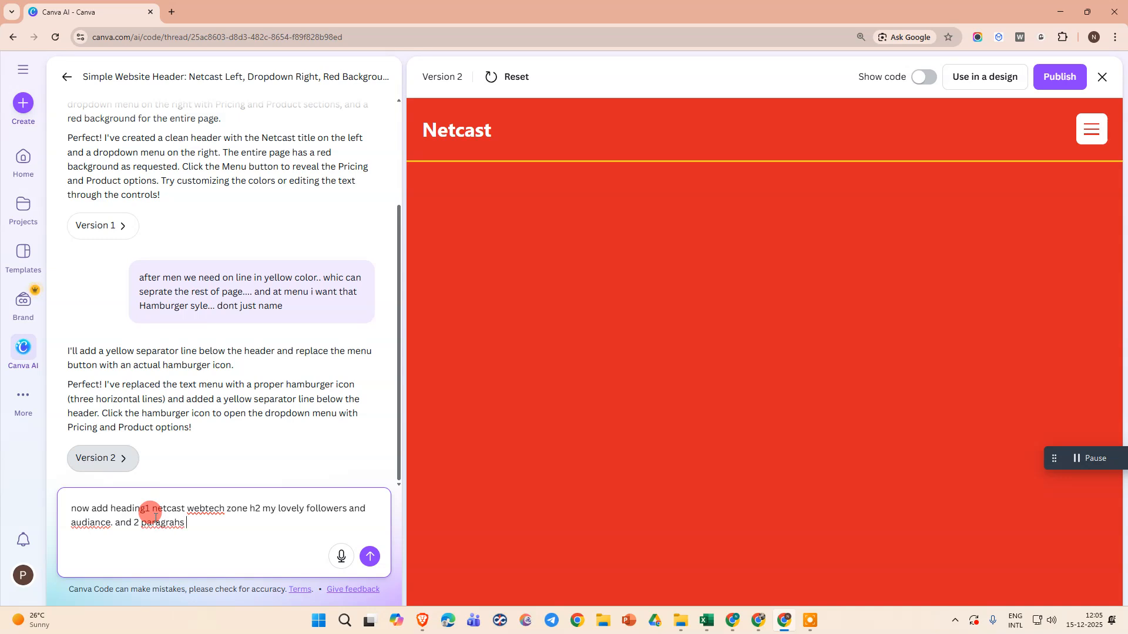
text(1 youtube is master 2 i love all my f)
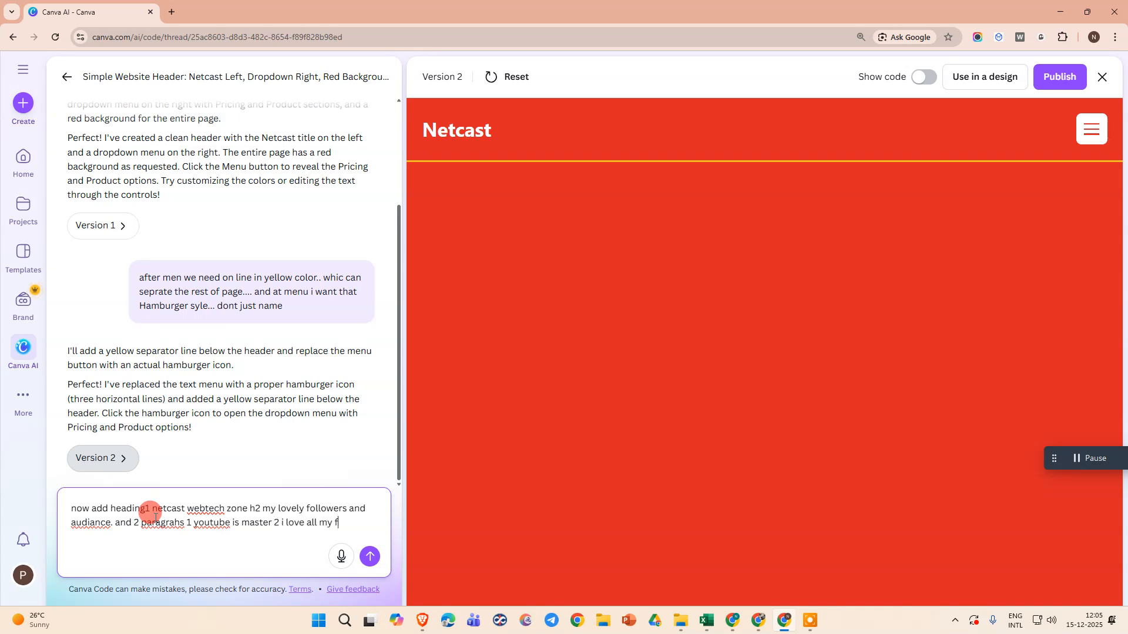
Also request two paragraphs, "youtube is master" and "i love all my followers", and submit the prompt
text(owers)
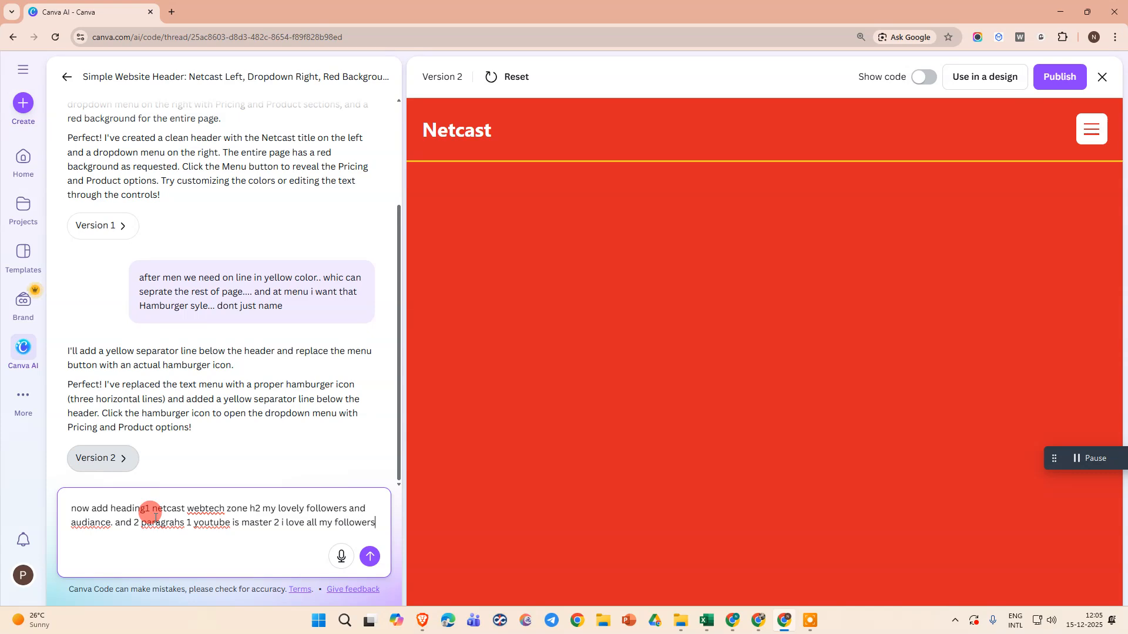
click(368, 554)
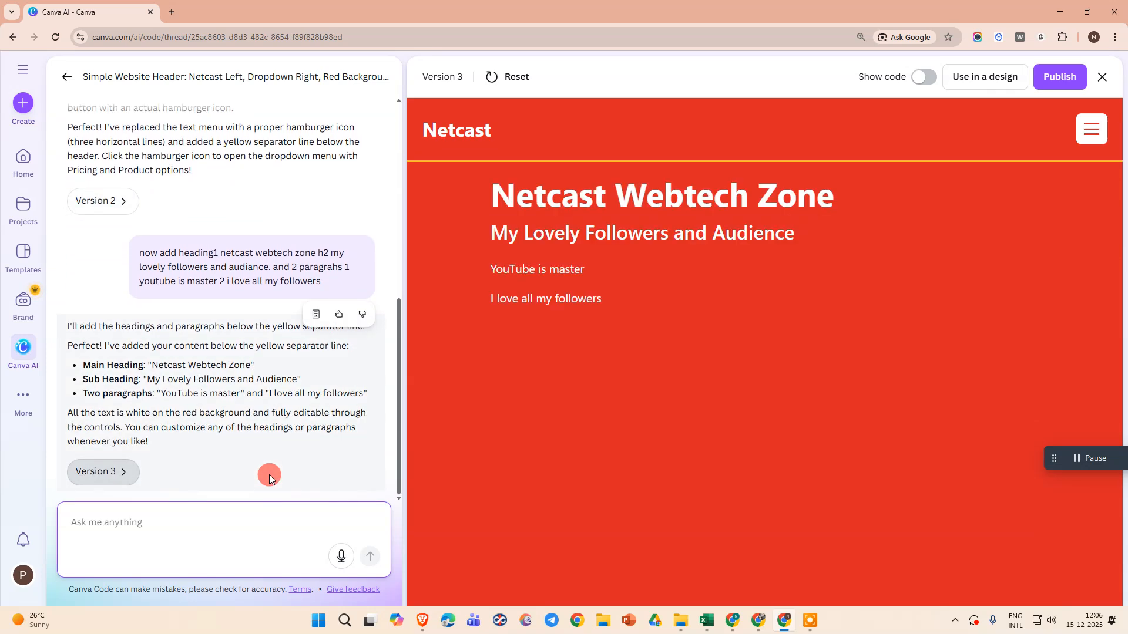
Use the generated Netcast page in a new website design
click(605, 211)
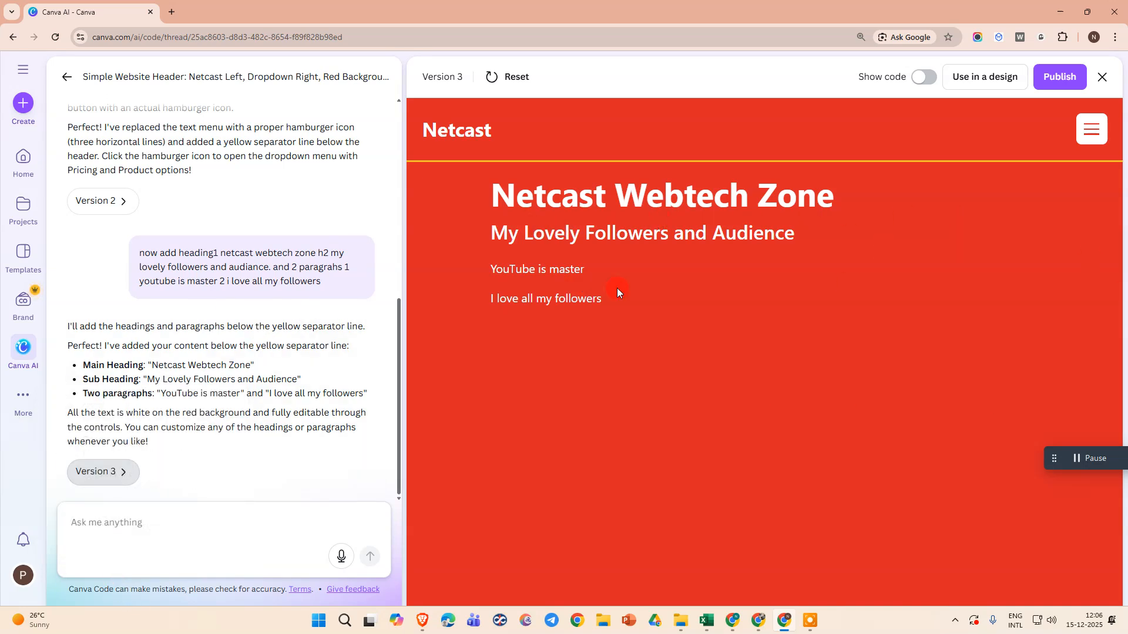
click(997, 73)
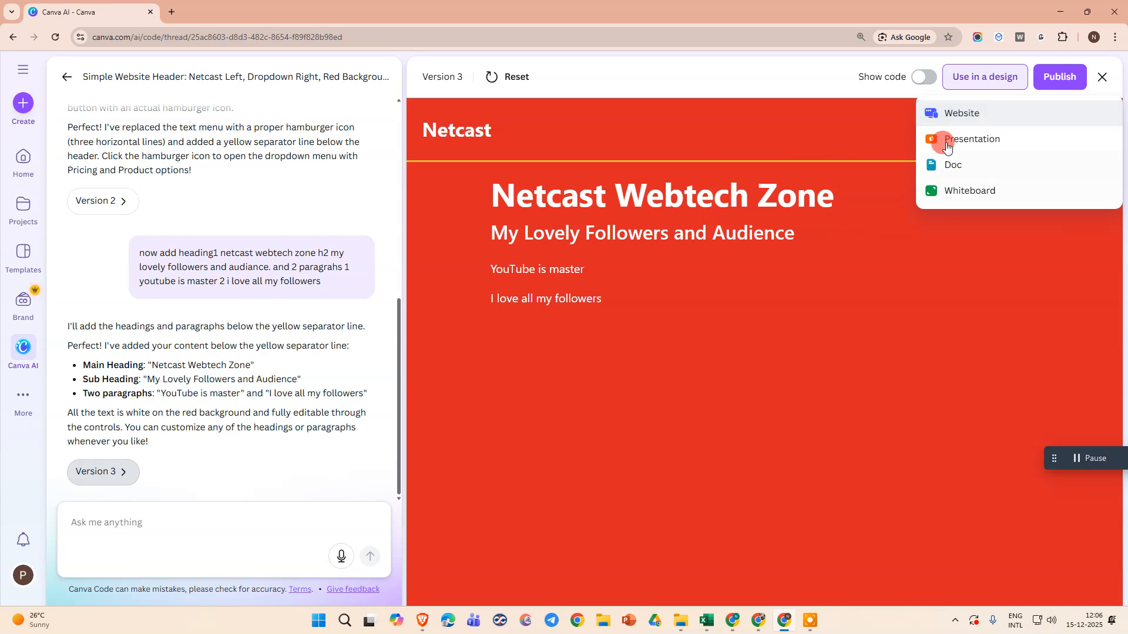
click(962, 116)
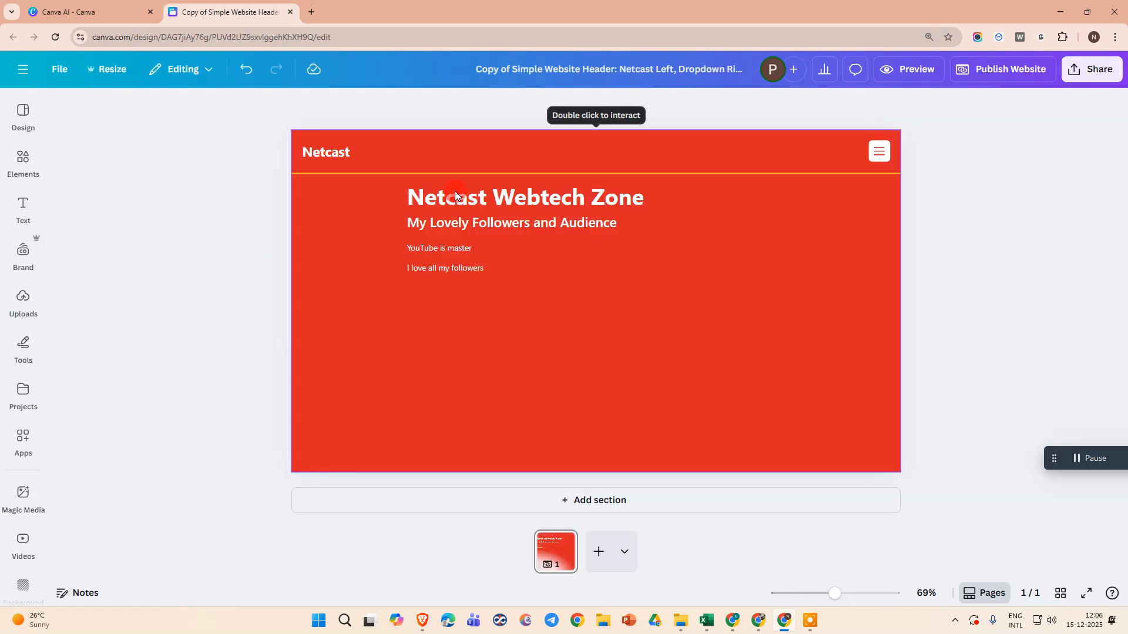
Open the embedded Netcast page's edit settings and look through its header and page content text fields
click(458, 216)
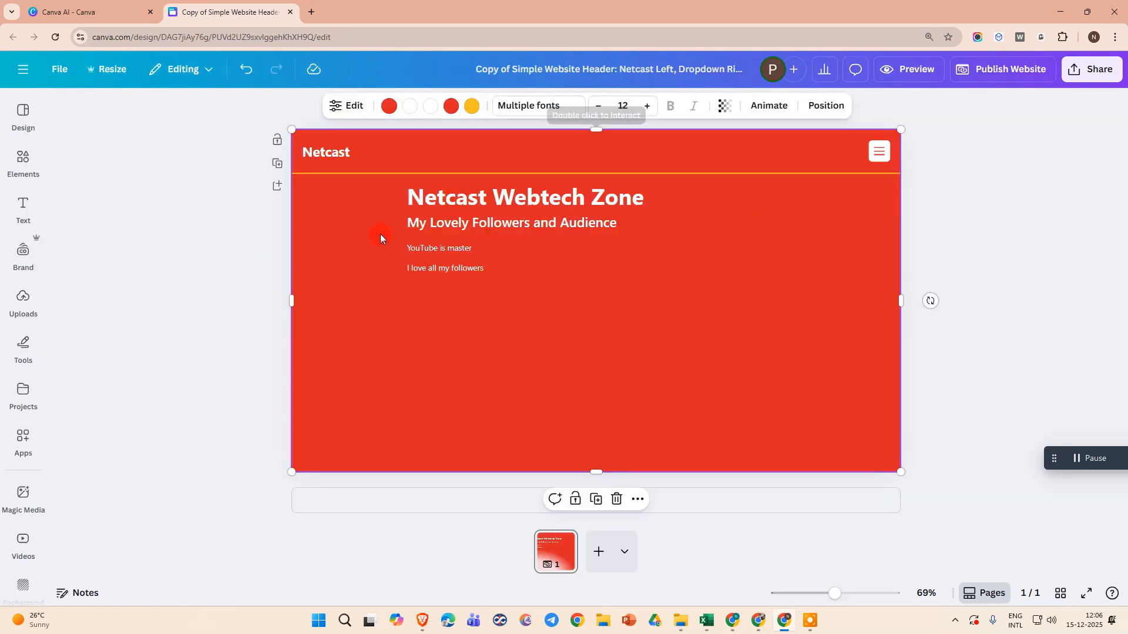
click(357, 114)
click(120, 174)
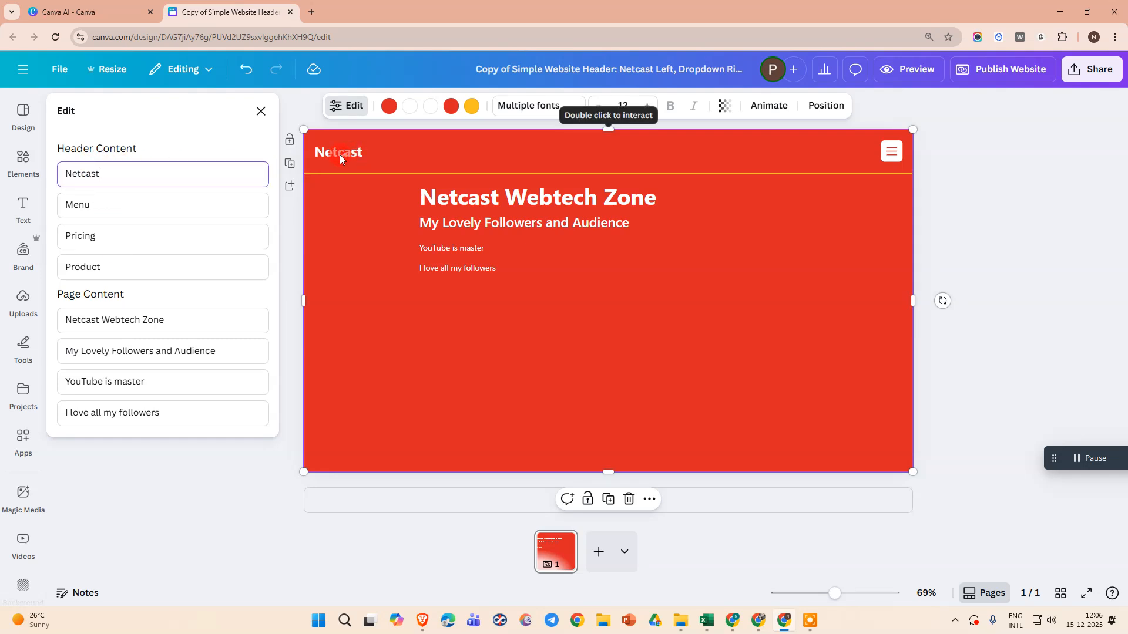
click(143, 201)
click(131, 235)
click(124, 264)
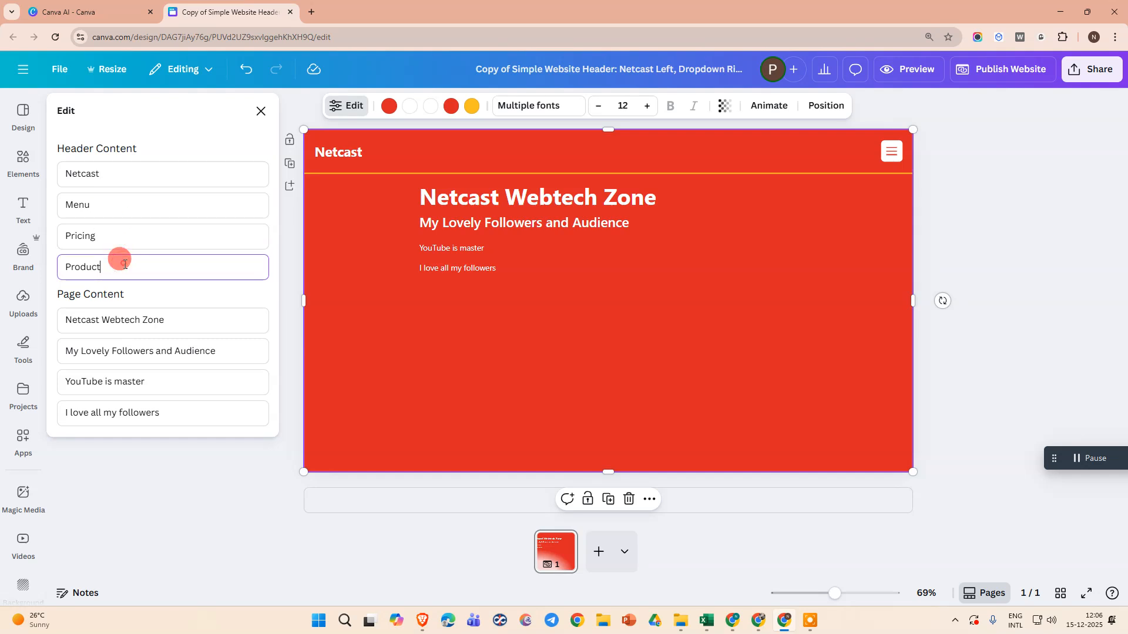
click(148, 323)
click(130, 382)
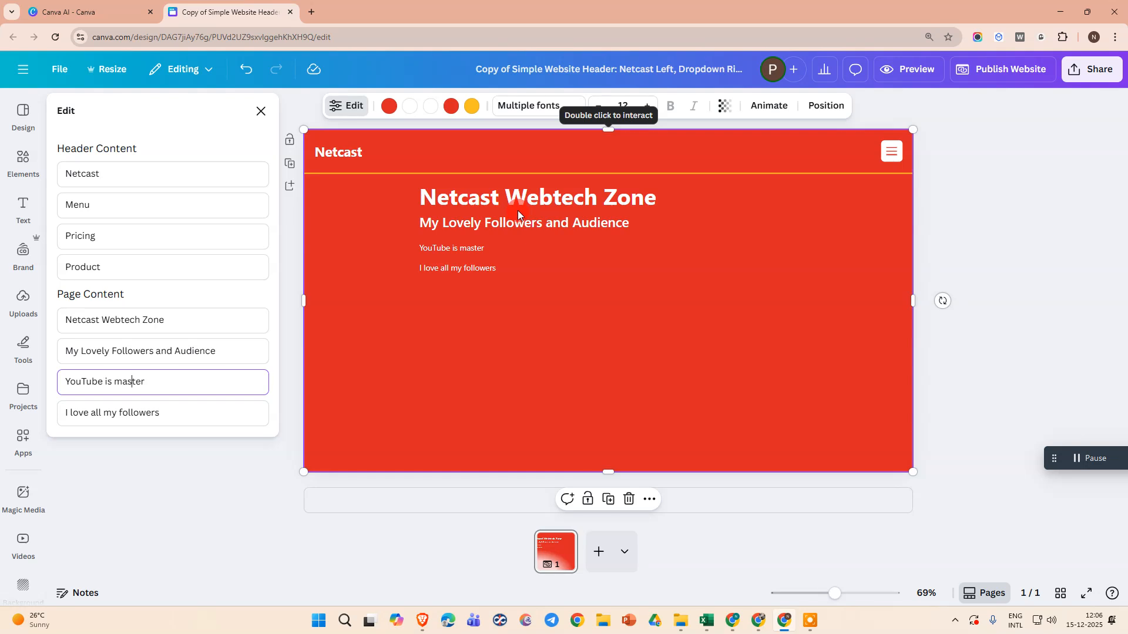
Set the embedded page's font size to 16 and close its edit settings
click(644, 106)
click(645, 107)
click(644, 106)
click(644, 106)
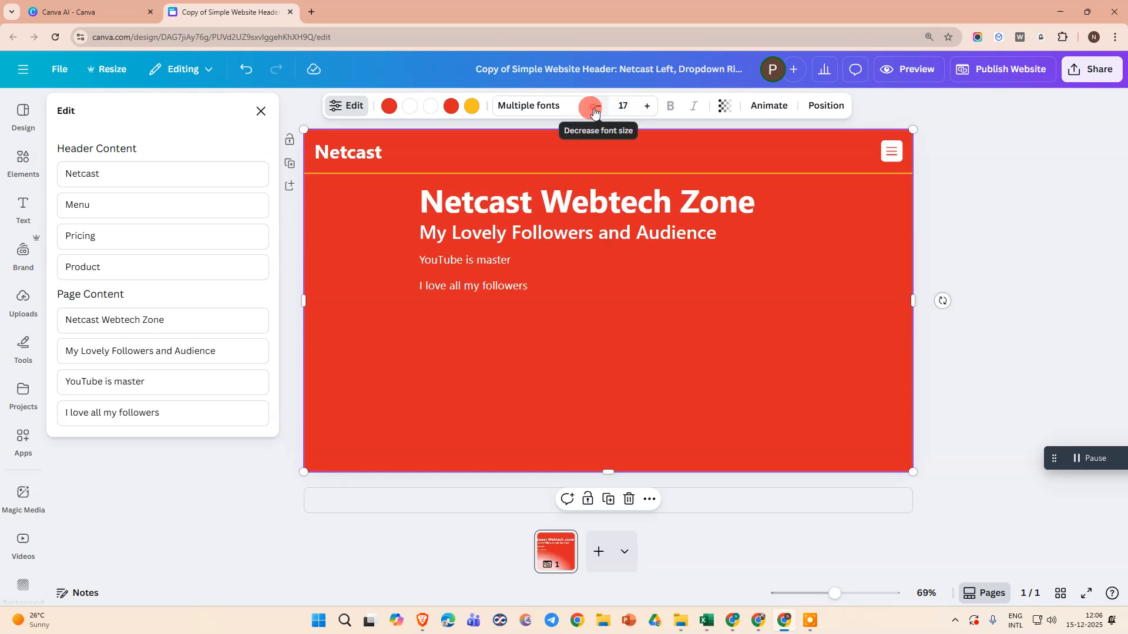
click(598, 106)
click(646, 105)
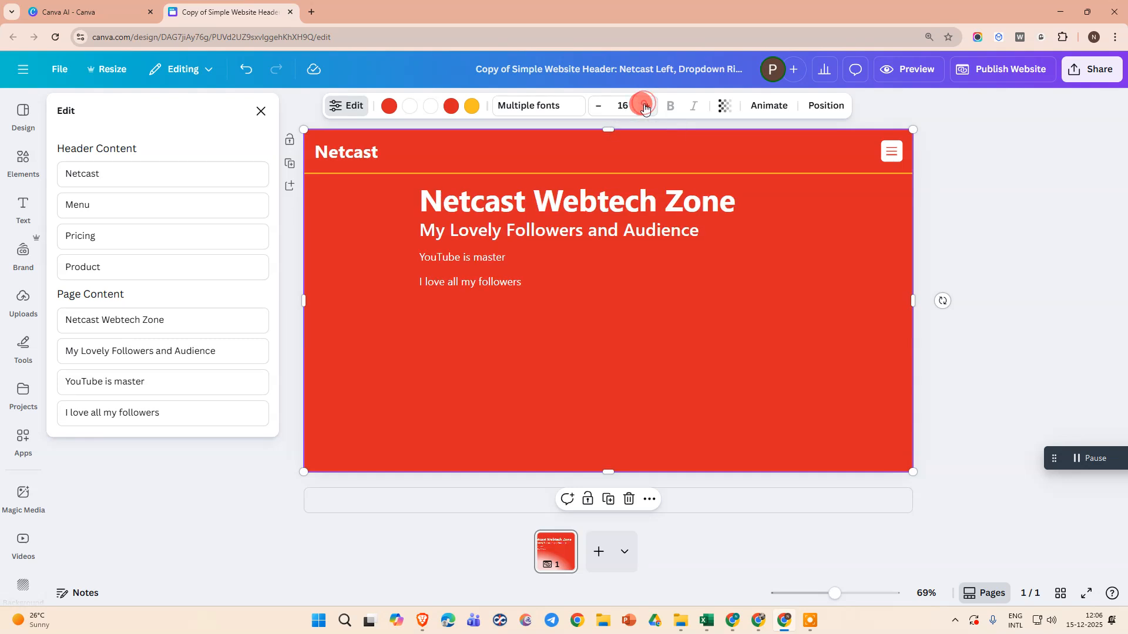
click(614, 106)
click(423, 260)
click(261, 111)
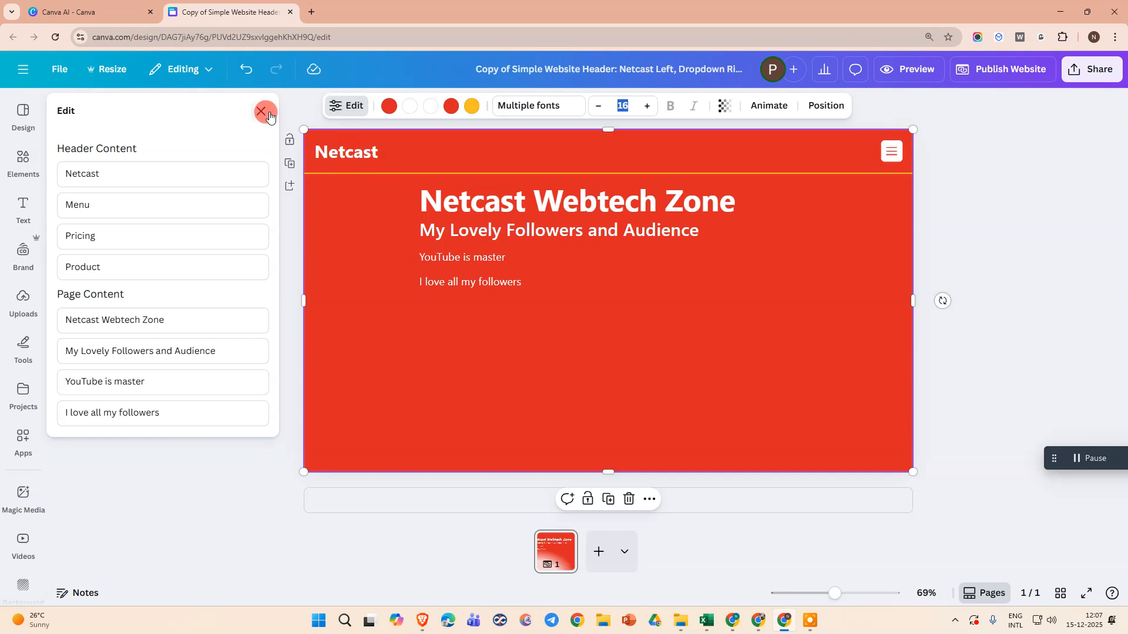
click(476, 230)
click(105, 7)
click(223, 12)
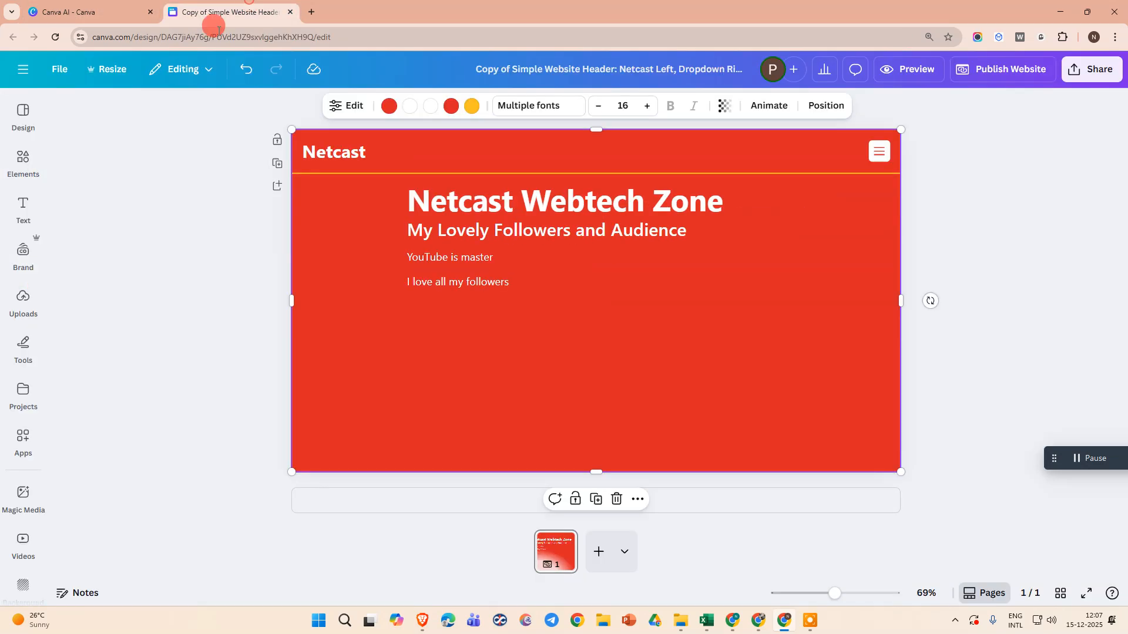
Add the uploaded lion and tiger picture to the page and shrink it to less than half its size
click(24, 161)
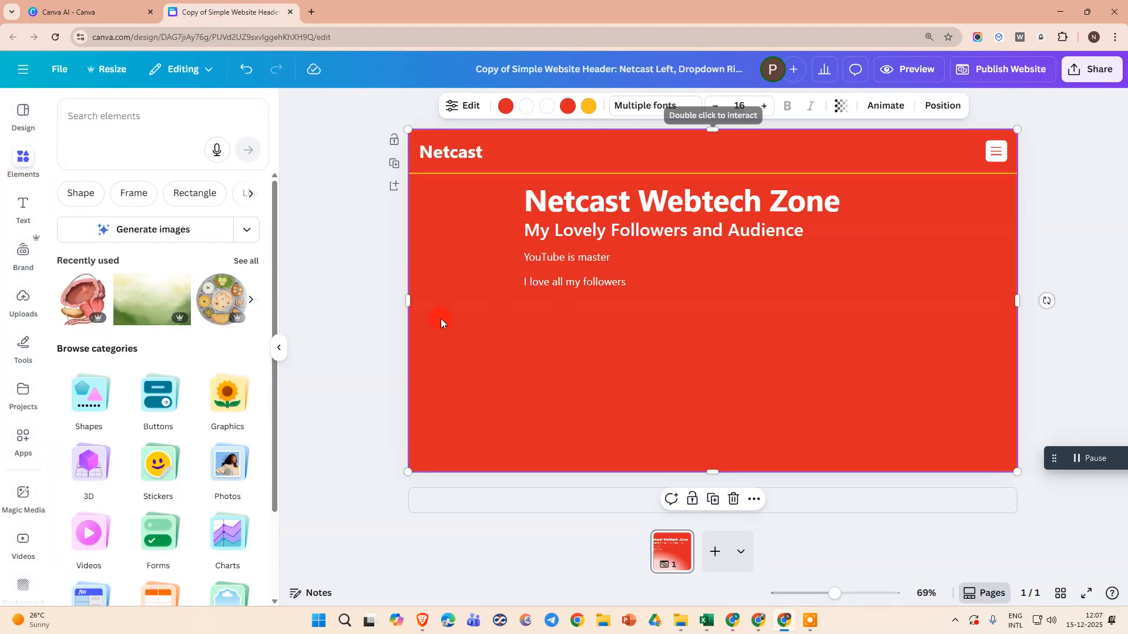
click(22, 300)
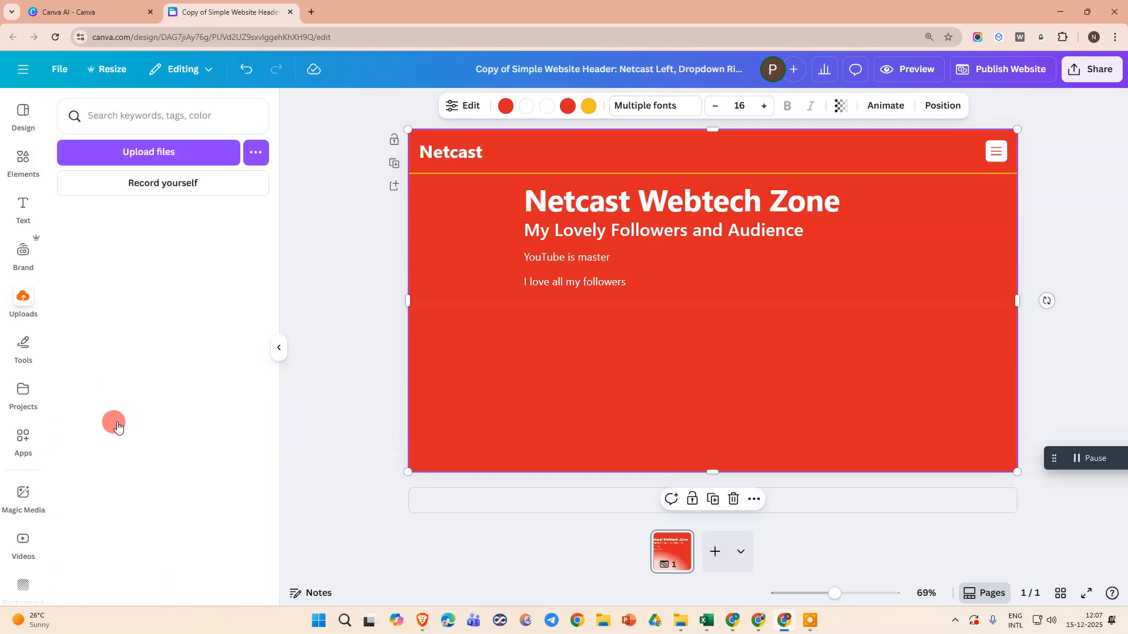
click(713, 440)
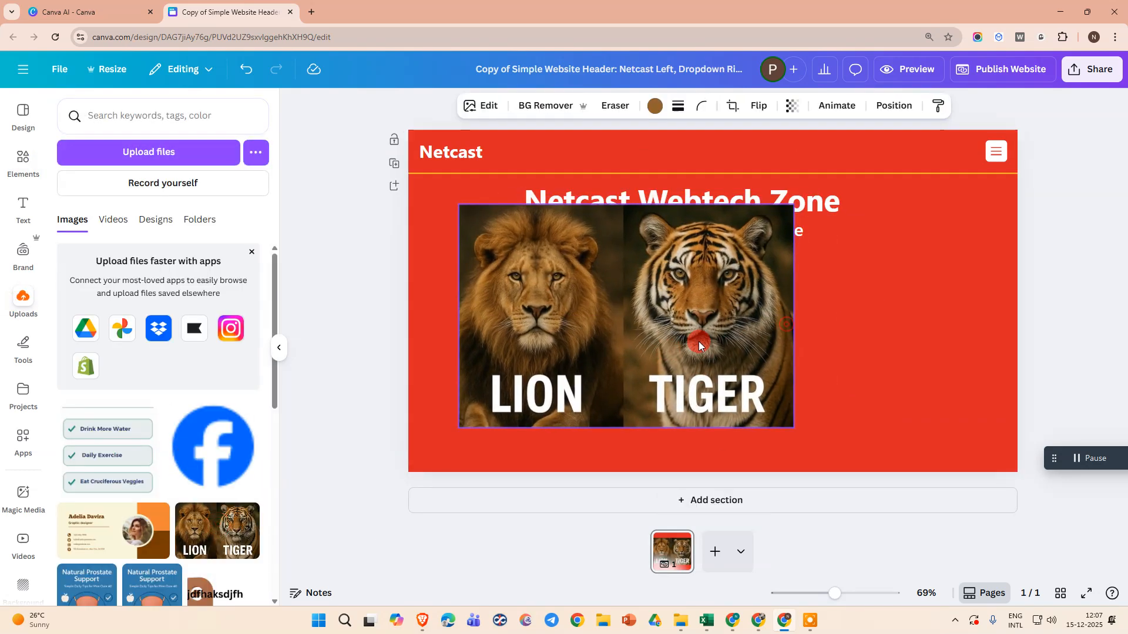
drag(793, 428, 599, 301)
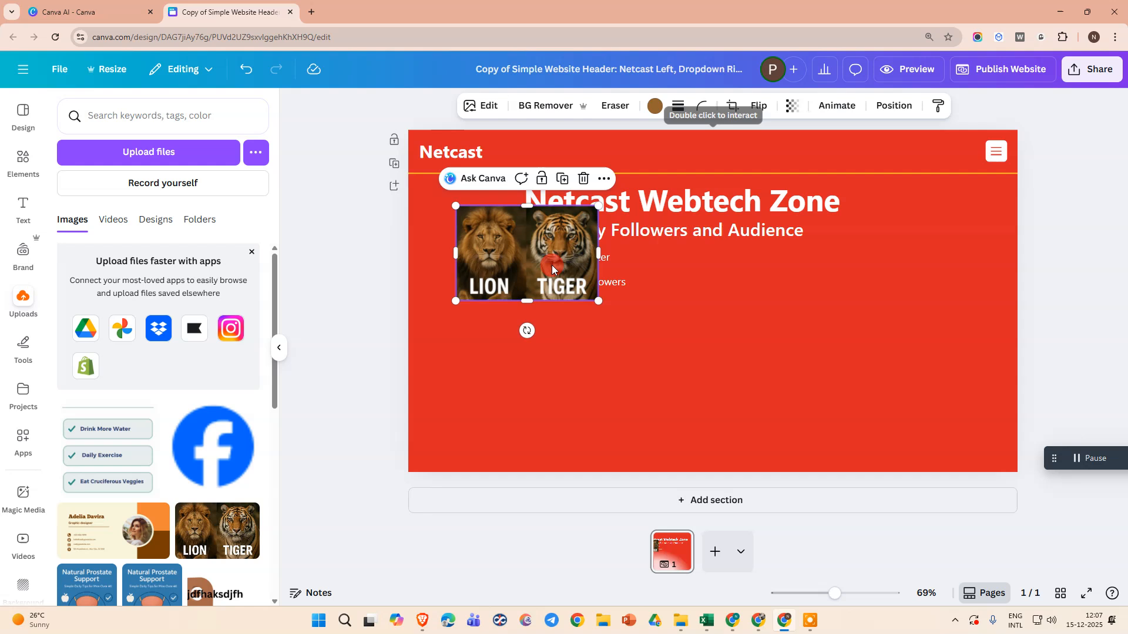
Move the lion and tiger picture down to the page's lower left and enlarge it up to the subheading
drag(552, 265, 517, 351)
drag(566, 199, 607, 209)
drag(628, 316, 585, 316)
drag(483, 357, 498, 356)
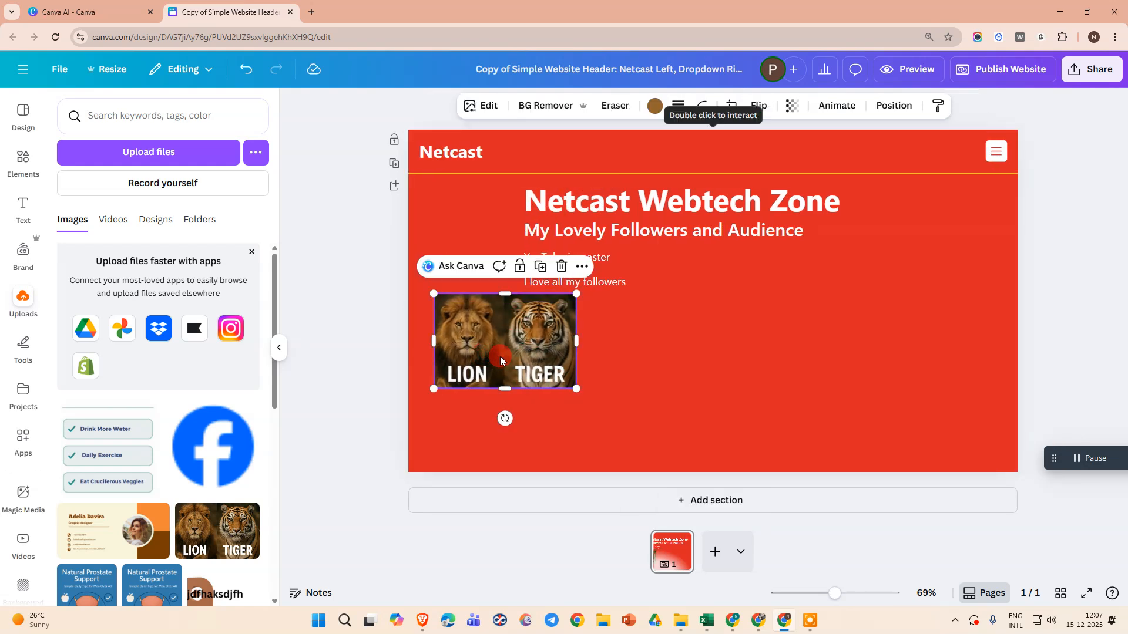
drag(576, 294, 669, 232)
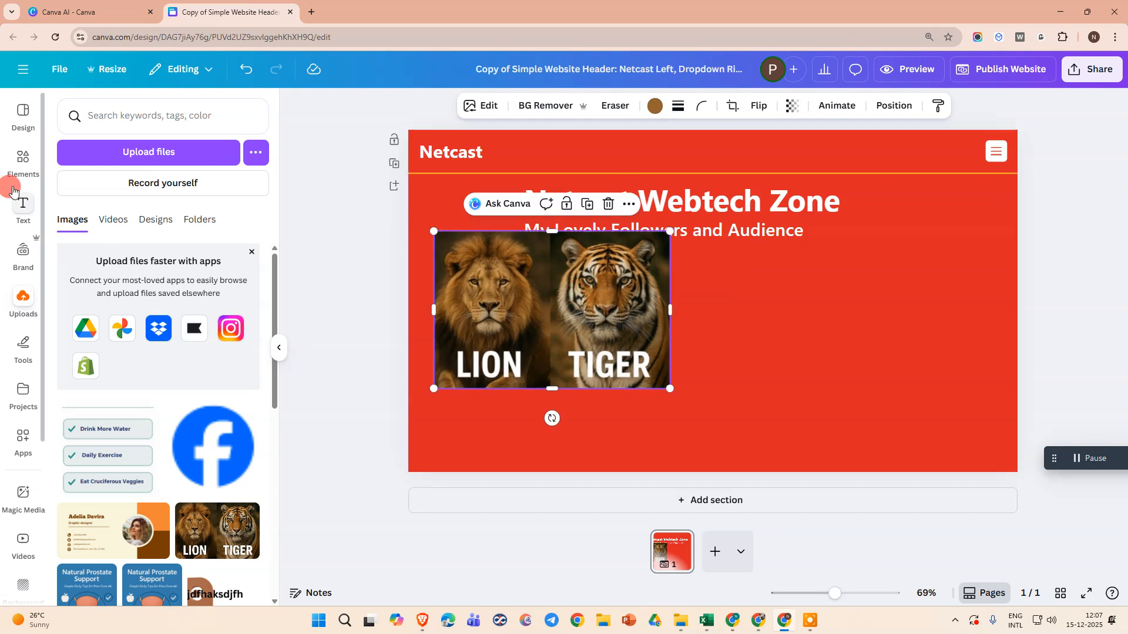
Add a default heading text box and place it at the page's upper right, overlapping the title's end
click(21, 206)
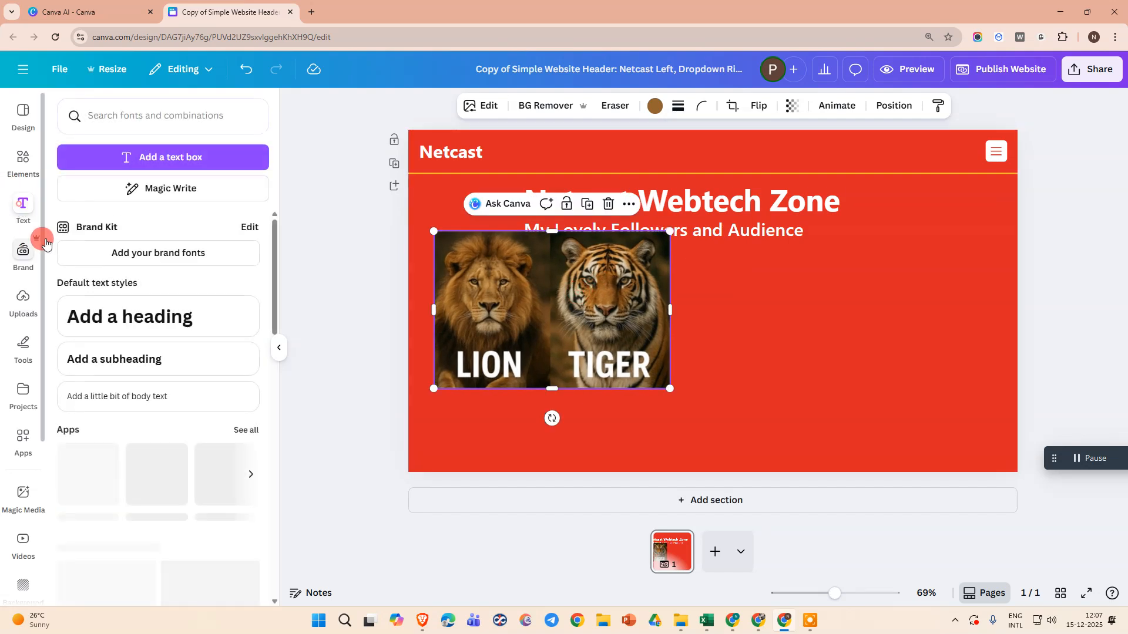
click(146, 300)
click(784, 360)
drag(562, 424, 864, 228)
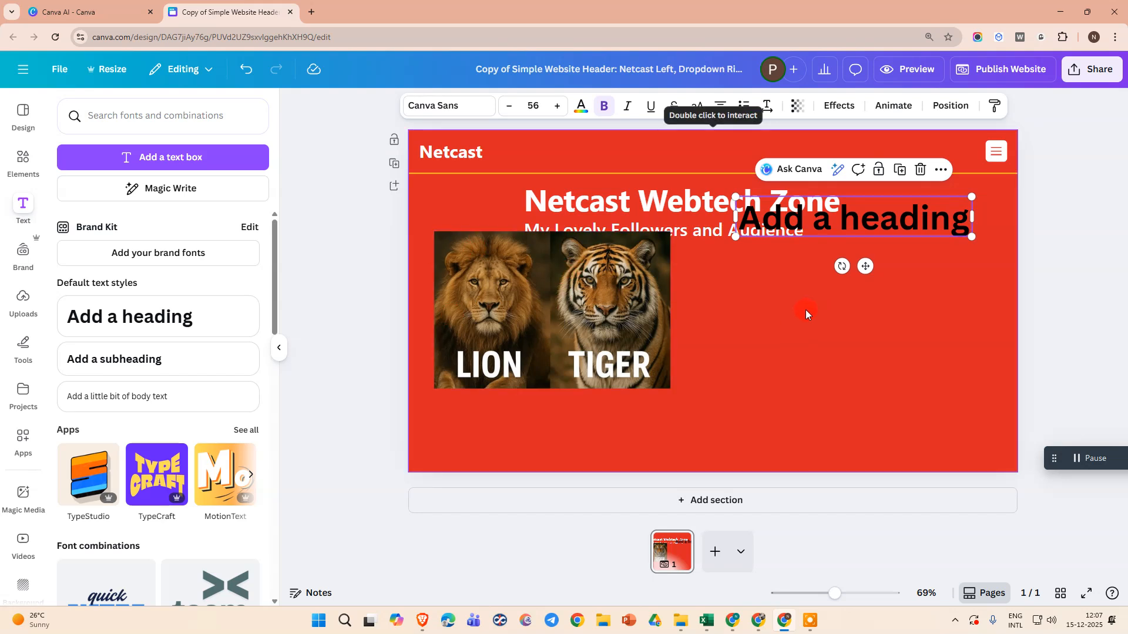
Add two blank pages to the website design and open its preview
click(715, 551)
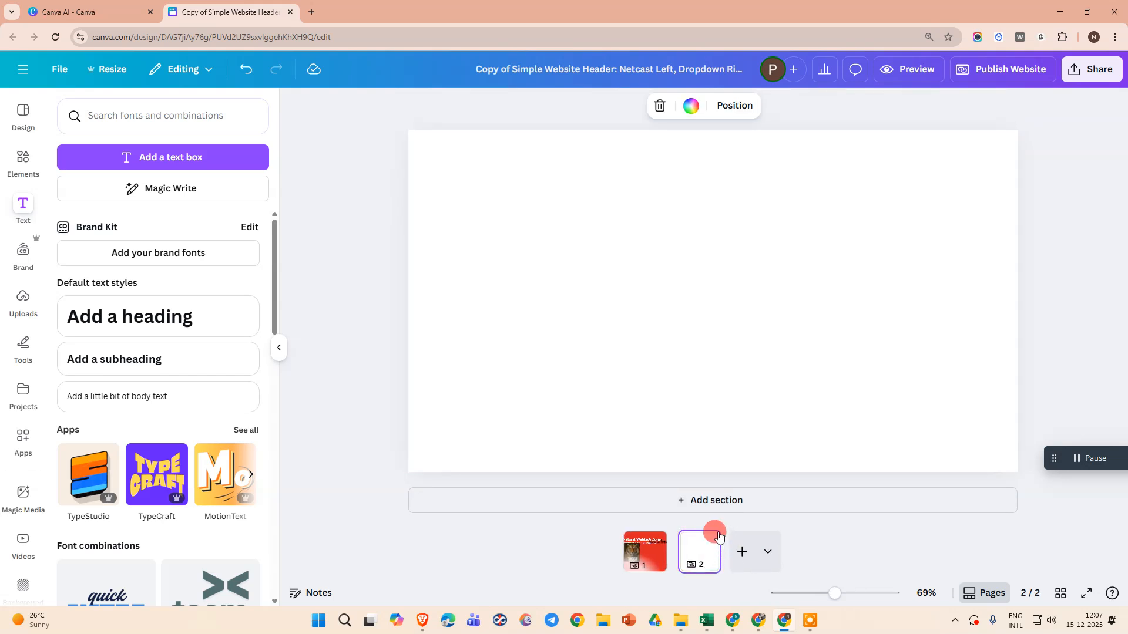
click(742, 552)
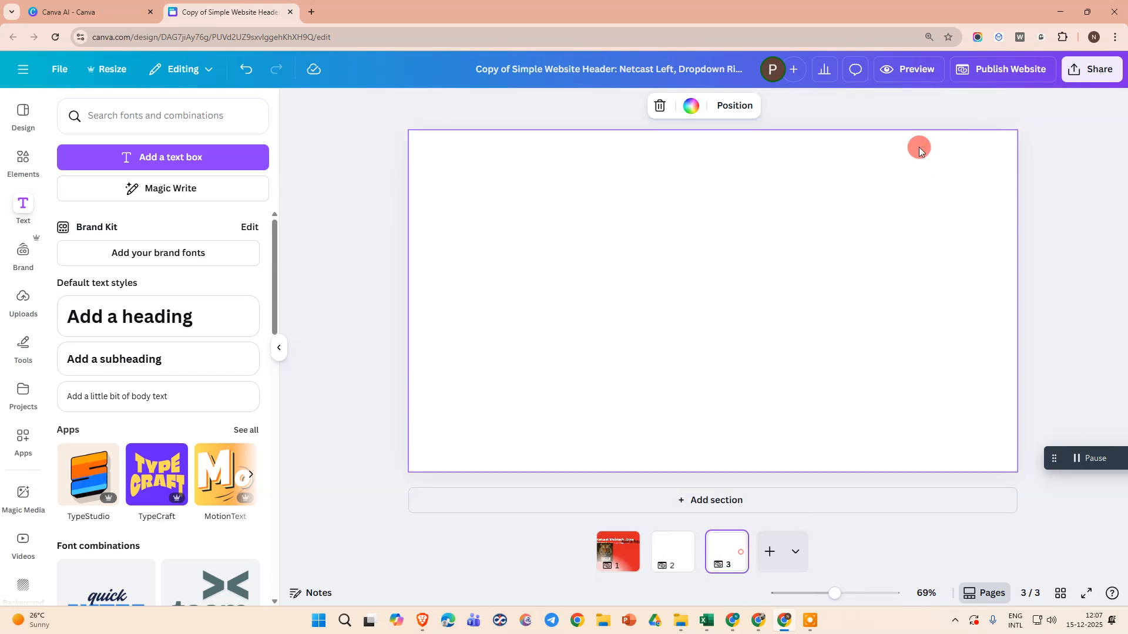
click(901, 74)
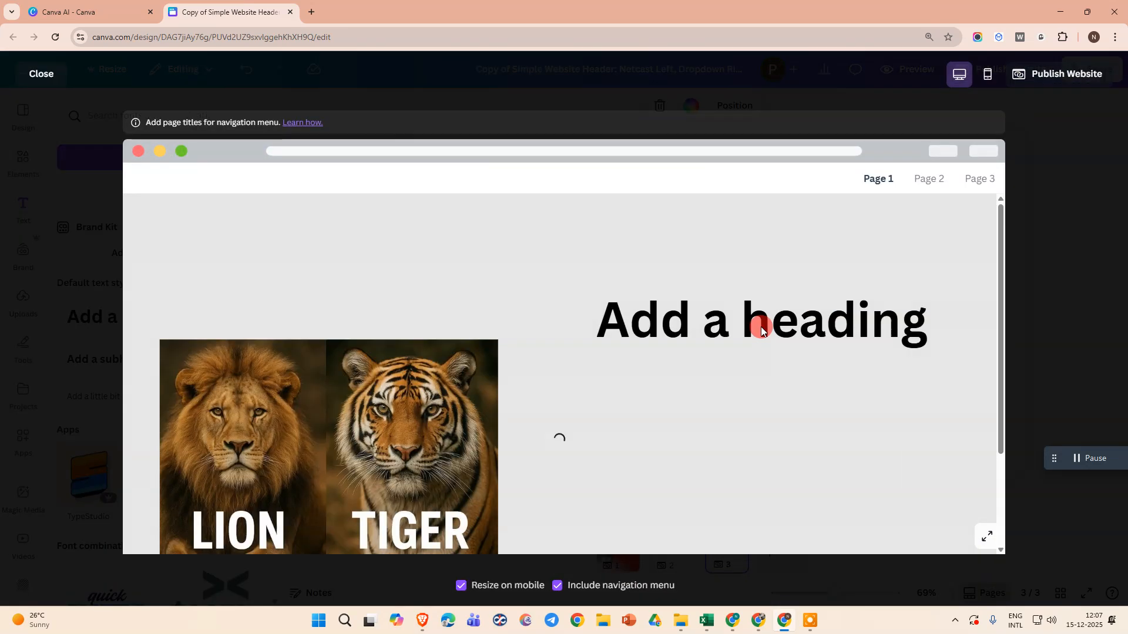
Check the whole first page in the preview and test the navigation links for Page 1, Page 2 and Page 3
scroll(760, 328, down, 3)
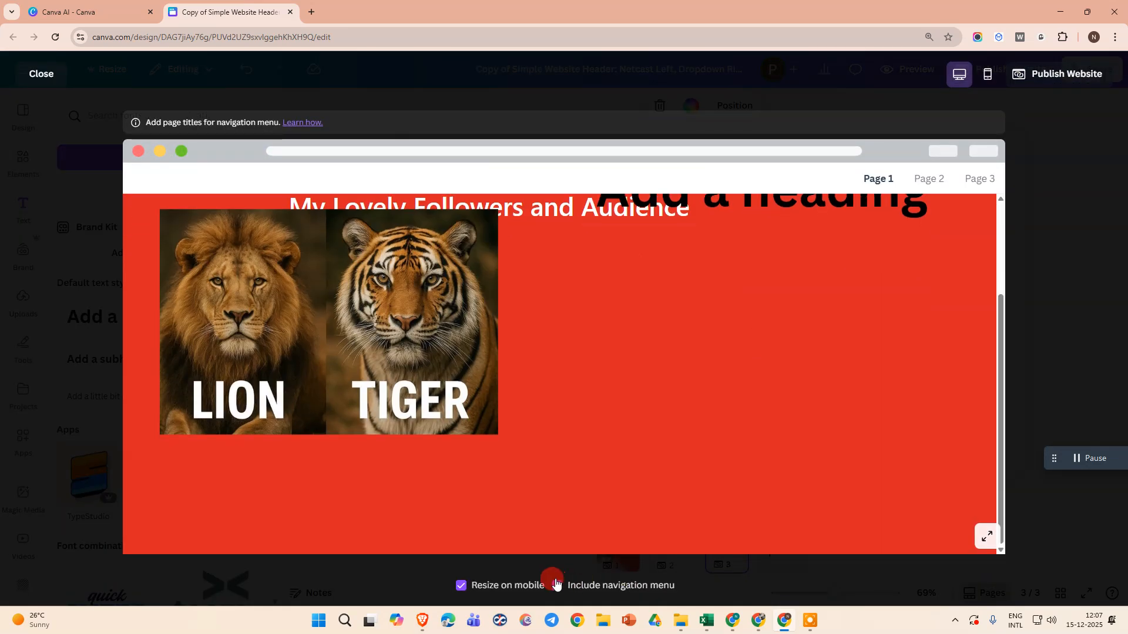
click(914, 183)
click(878, 178)
click(927, 179)
click(979, 179)
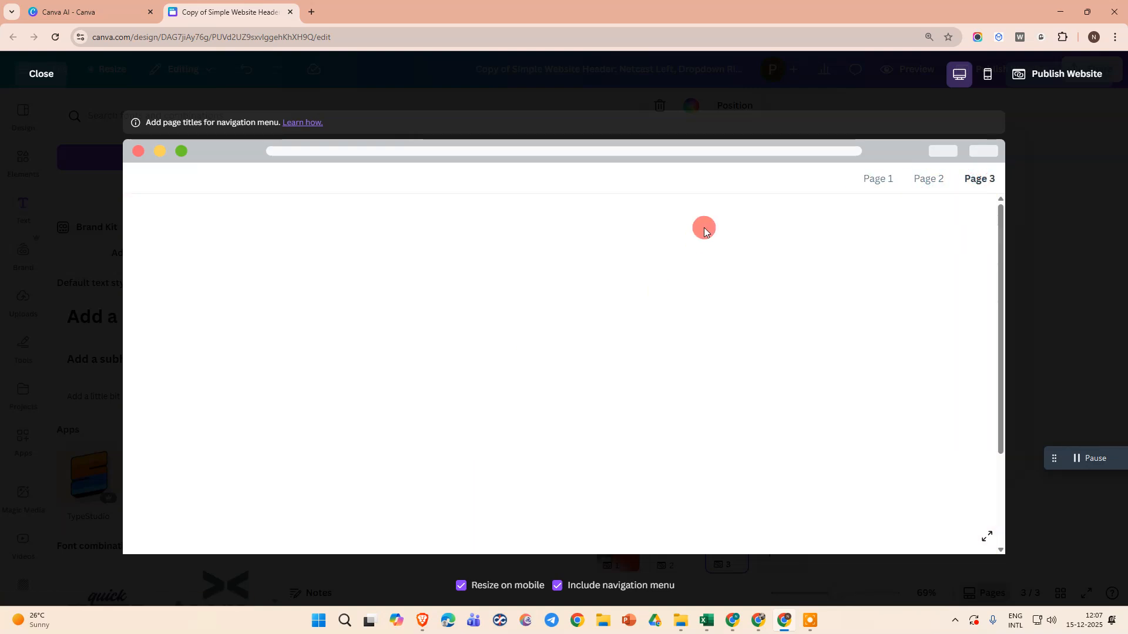
click(873, 179)
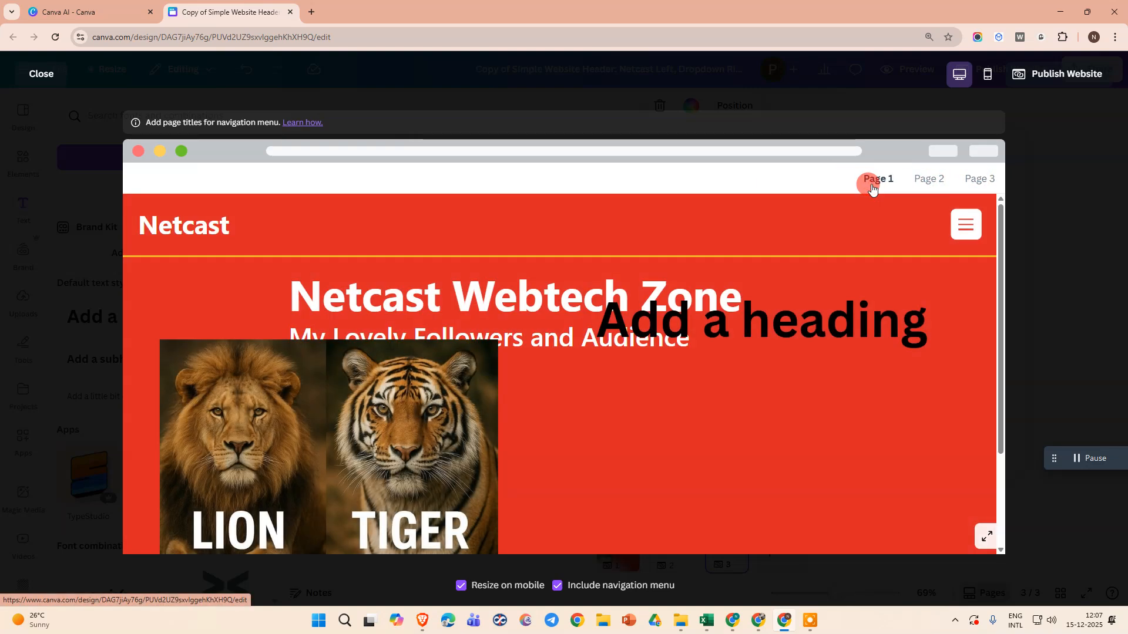